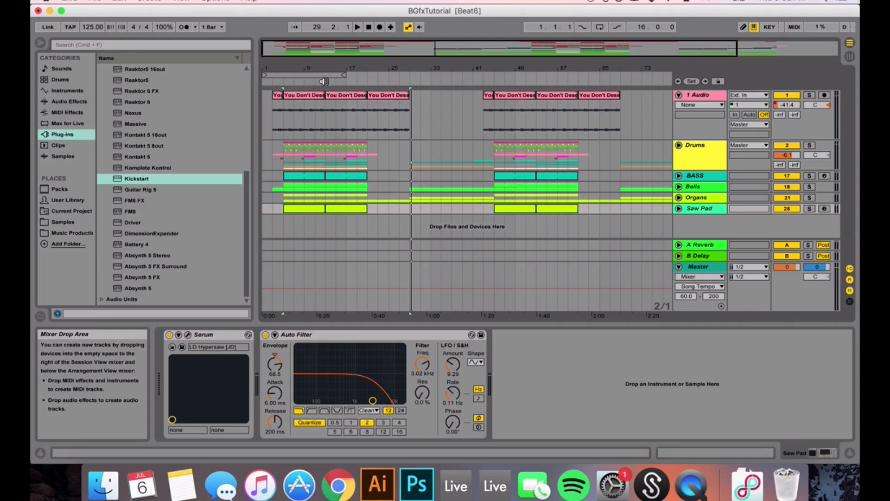
Audition the 1 Audio track in solo from bar 13, ending with the solo released
left_click(345, 116)
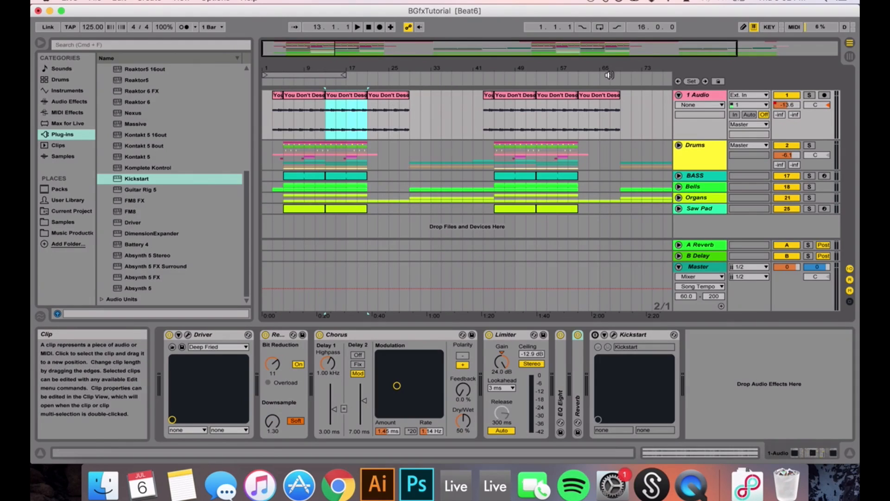
left_click(808, 95)
key("space")
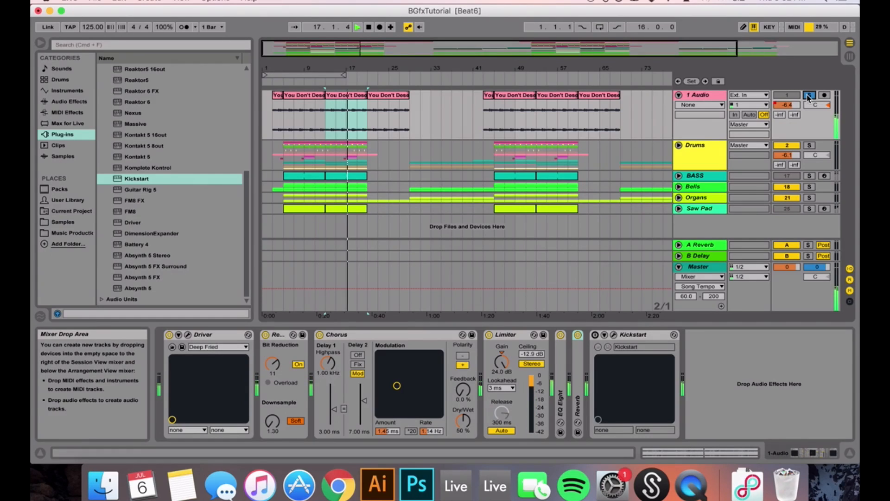
key("space")
left_click(808, 96)
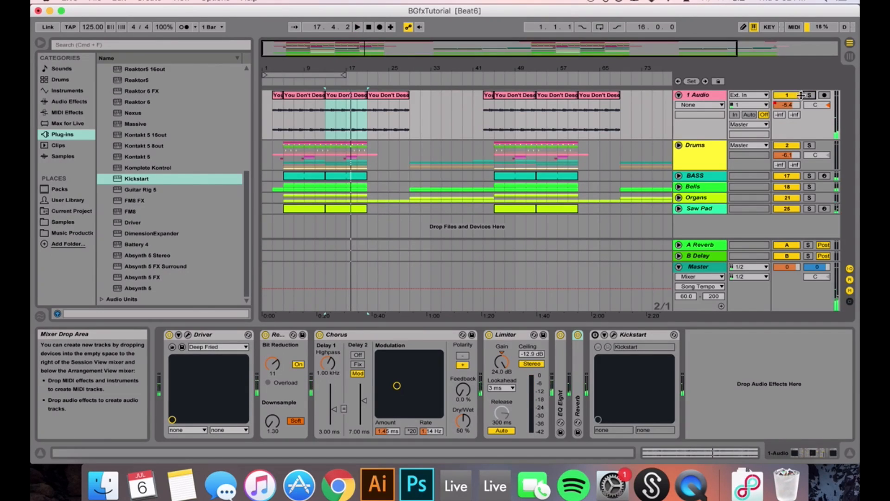
Fold the 1 Audio track and add a new audio track below Saw Pad containing the sample "You Don't Deserve Me Main Vox DRY"
left_click(678, 95)
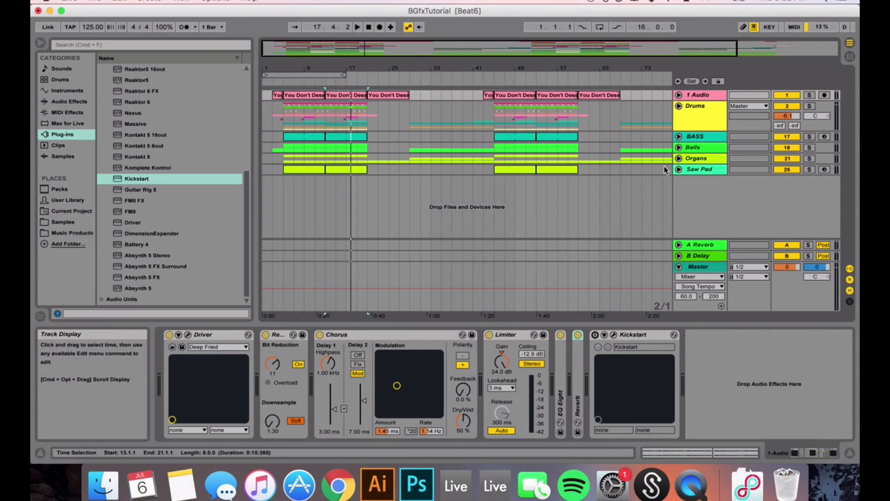
left_click(699, 170)
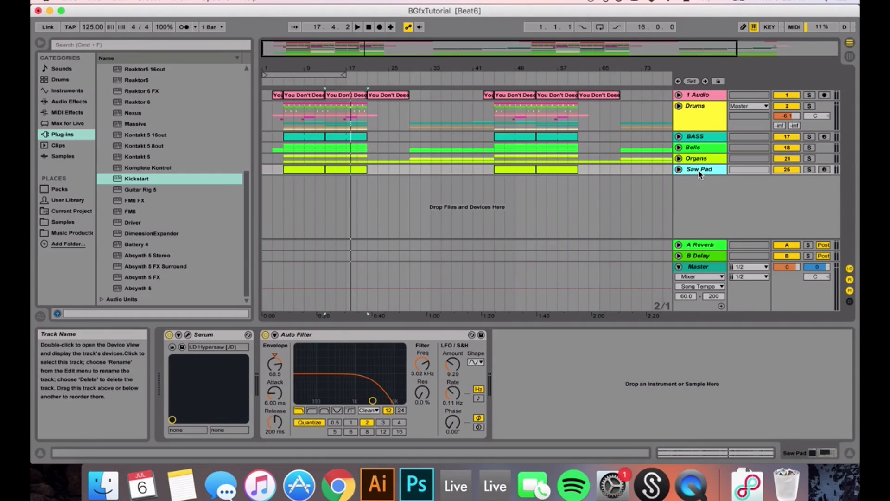
key("super+t")
left_click(68, 221)
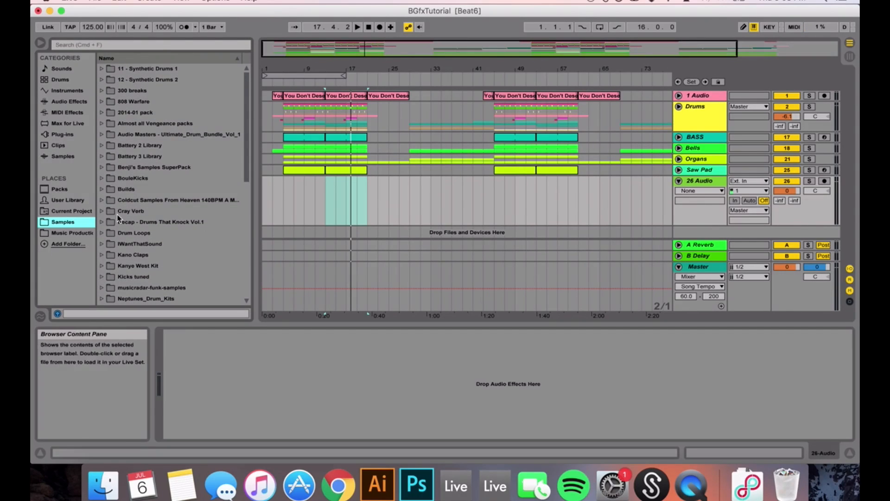
left_click(70, 232)
left_click_drag(193, 199, 266, 203)
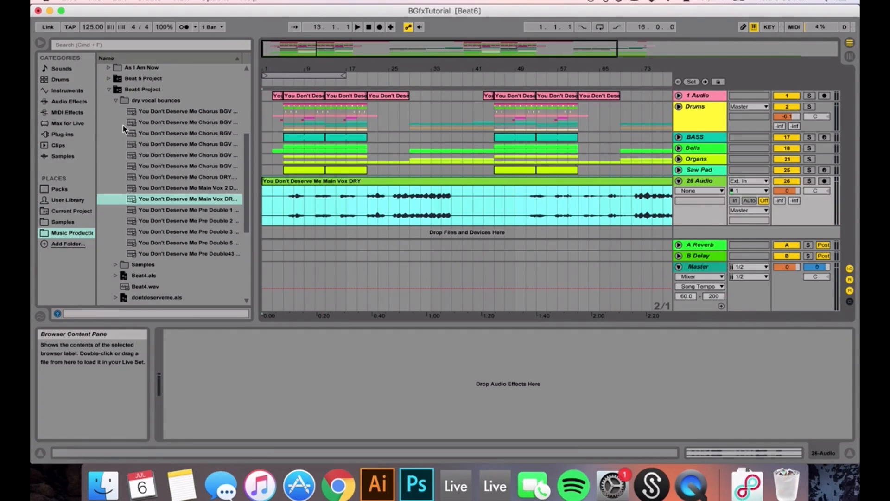
left_click(57, 134)
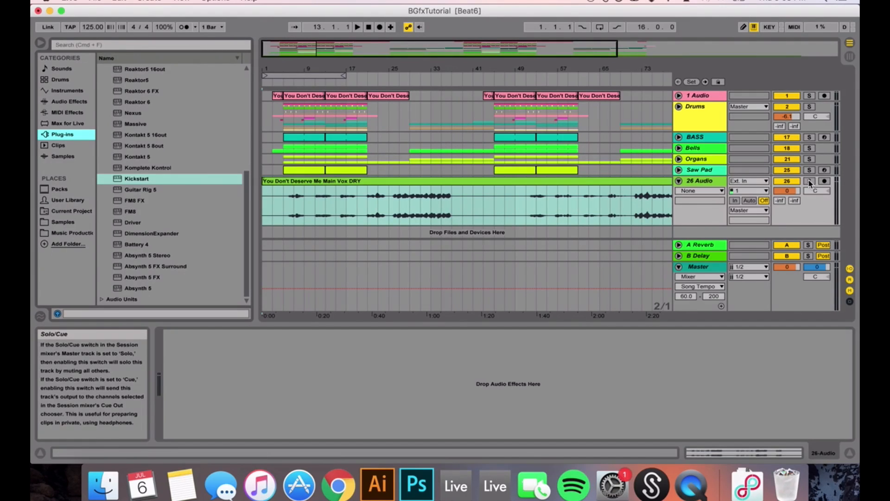
Mute the 1 Audio track and play the dry vocal on 26 Audio in solo, starting from bar 5
left_click(786, 95)
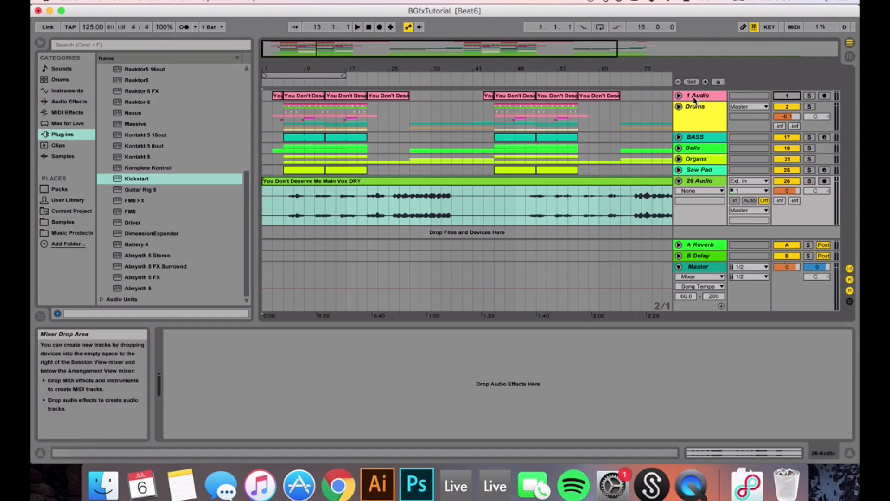
left_click(679, 96)
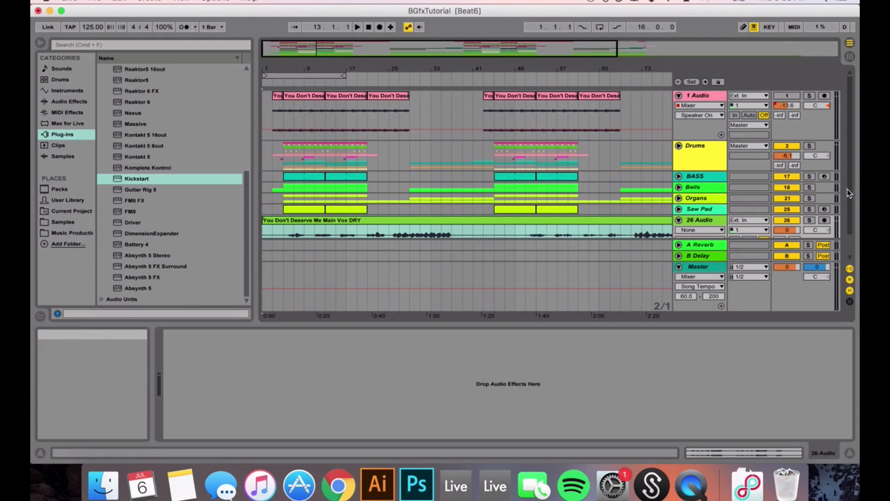
scroll(847, 188, "down", 2)
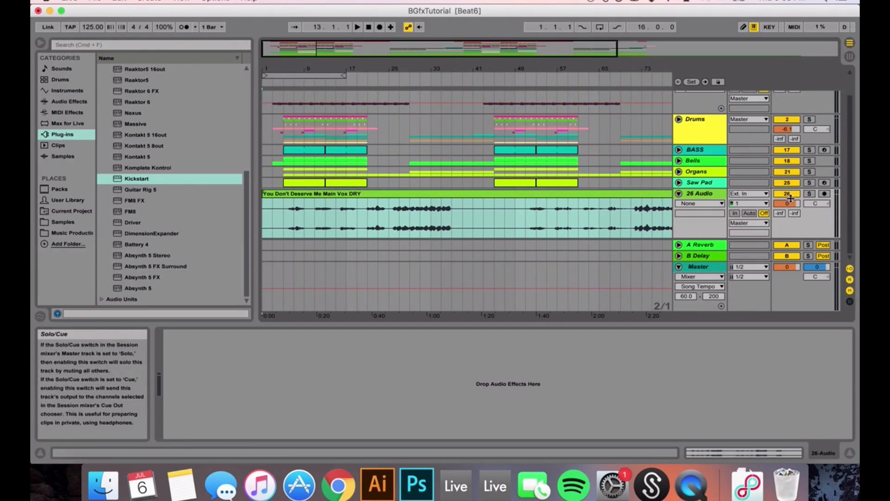
left_click(286, 220)
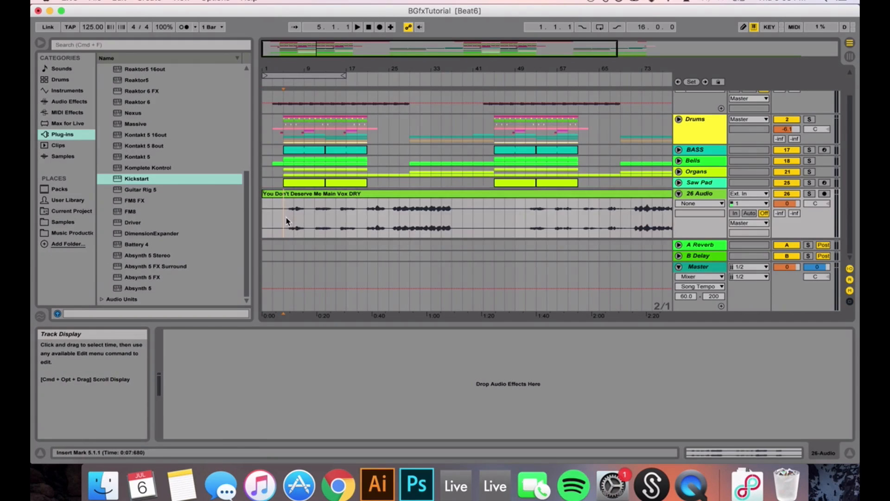
left_click(809, 193)
key("space")
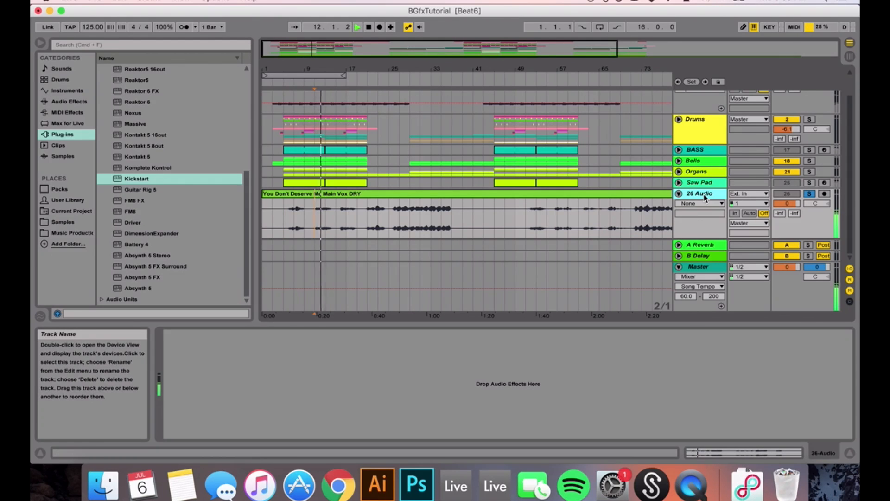
Add another audio track below 26 Audio and audition the dry vocal around bar 12 to locate a slice
key("super+t")
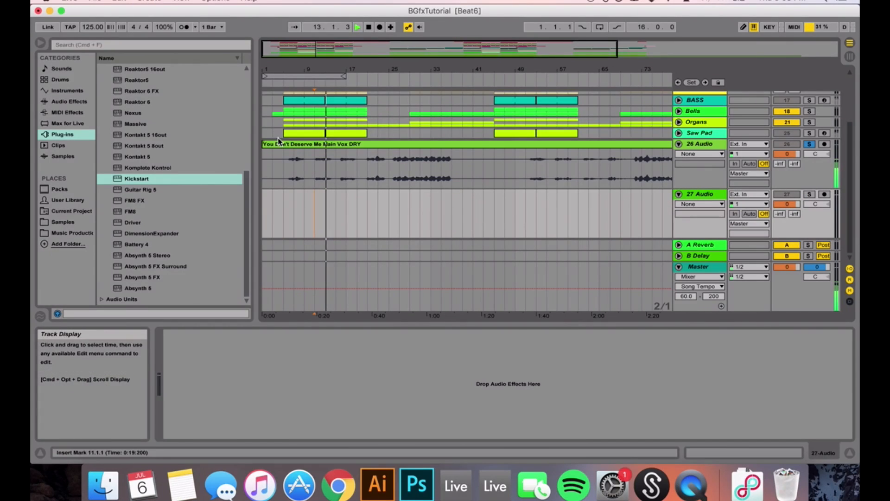
left_click_drag(328, 70, 343, 144)
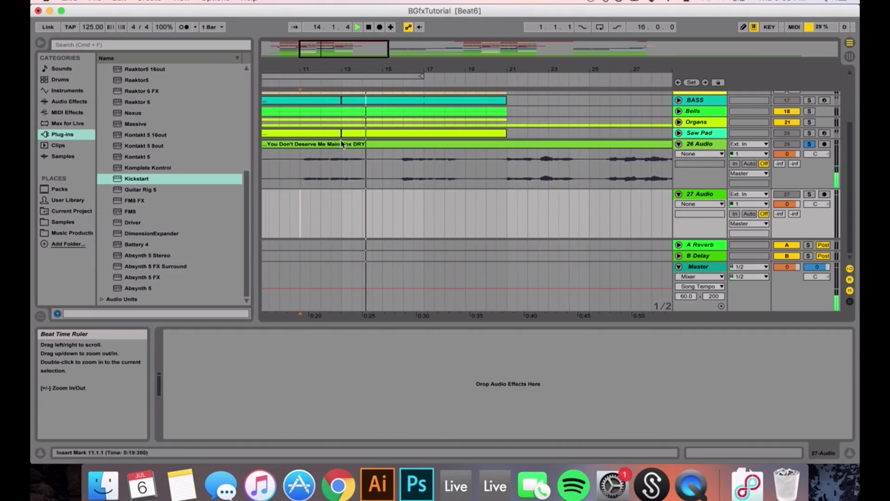
key("space")
left_click(325, 179)
key("space")
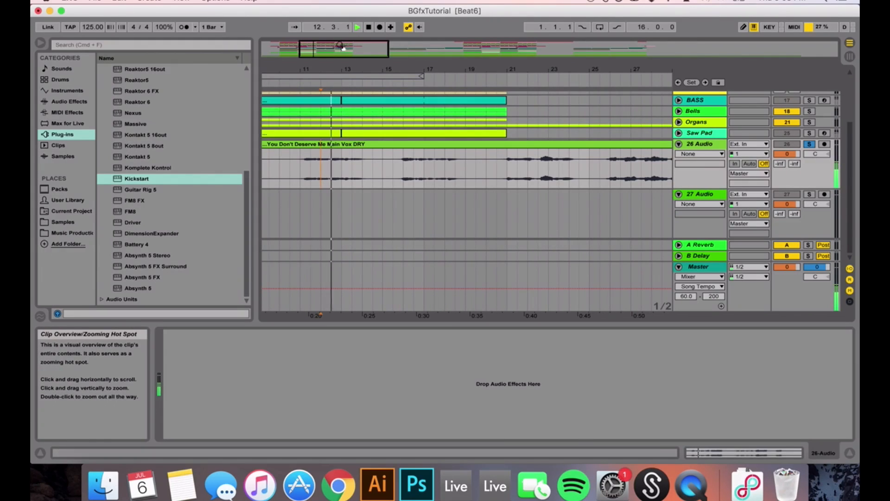
key("space")
left_click_drag(339, 69, 337, 75)
left_click(332, 176)
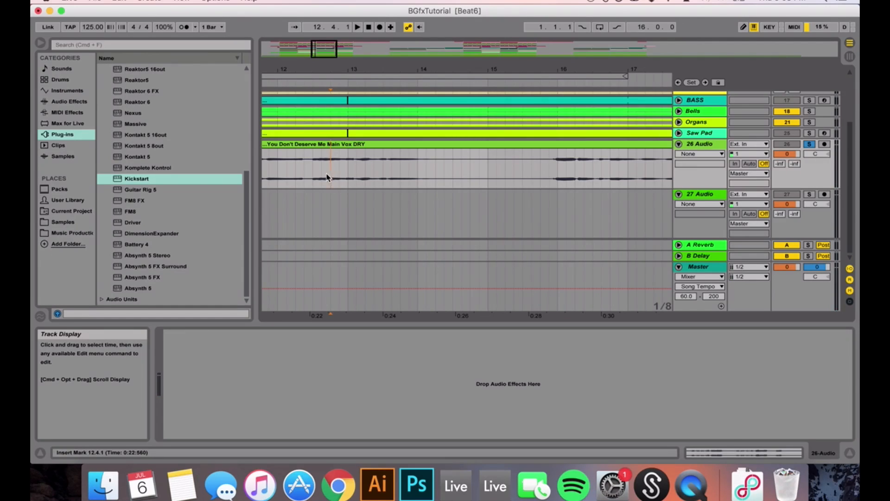
key("space")
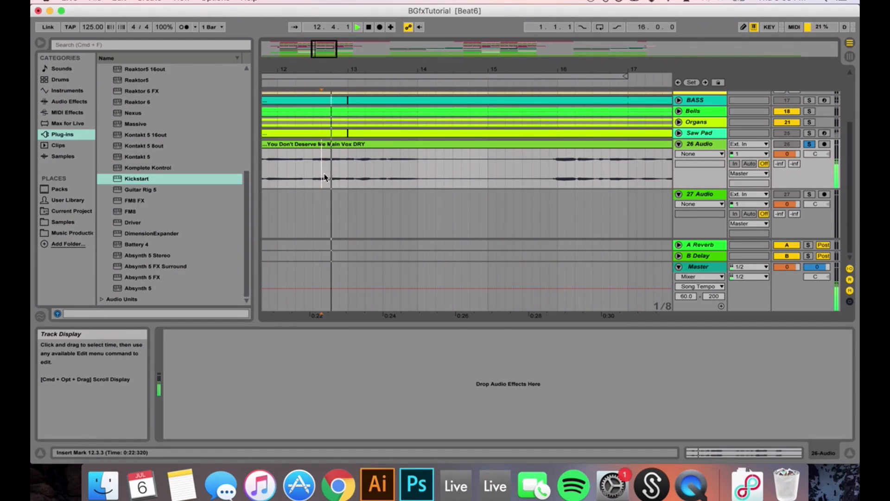
Cut the vocal slice from 12.3.3 to 12.4.1 out of 26 Audio and move it to 12.3.1 on 27 Audio
left_click_drag(319, 177, 332, 175)
key("super+c")
key("super+e")
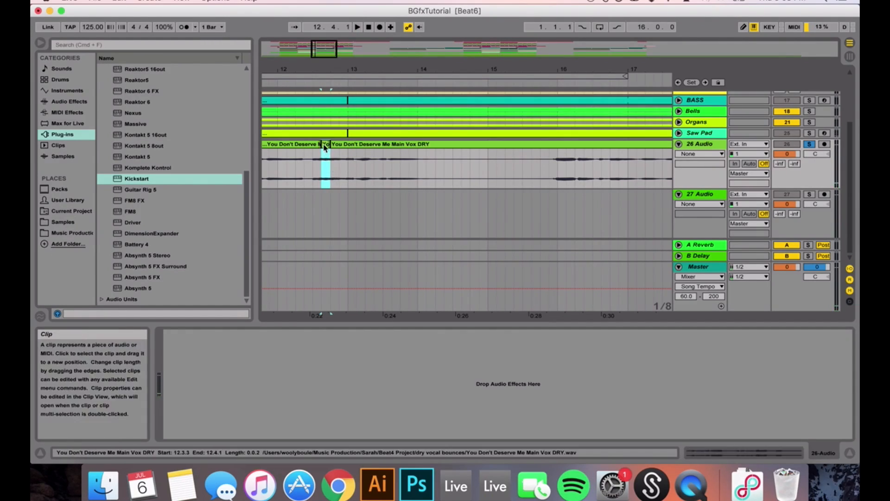
left_click_drag(325, 145, 318, 195)
Audition the dry vocal on 26 Audio across bar 13 in search of another slice
left_click(360, 158)
key("space")
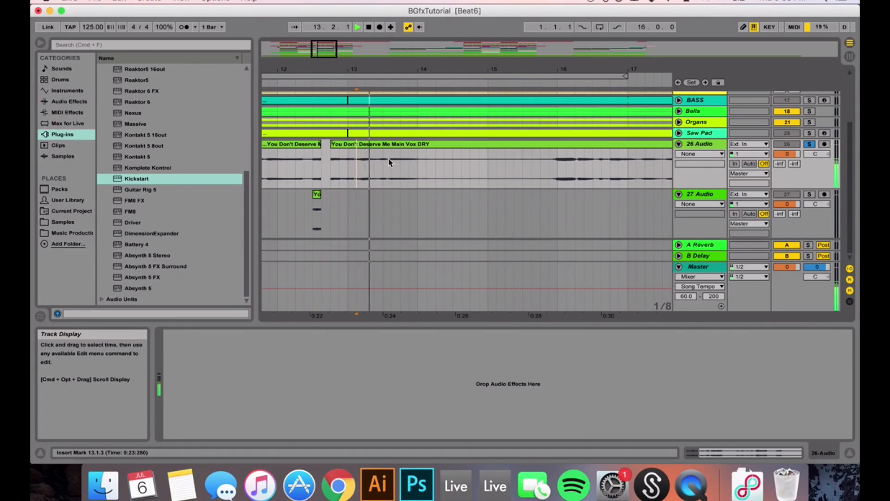
left_click(360, 173)
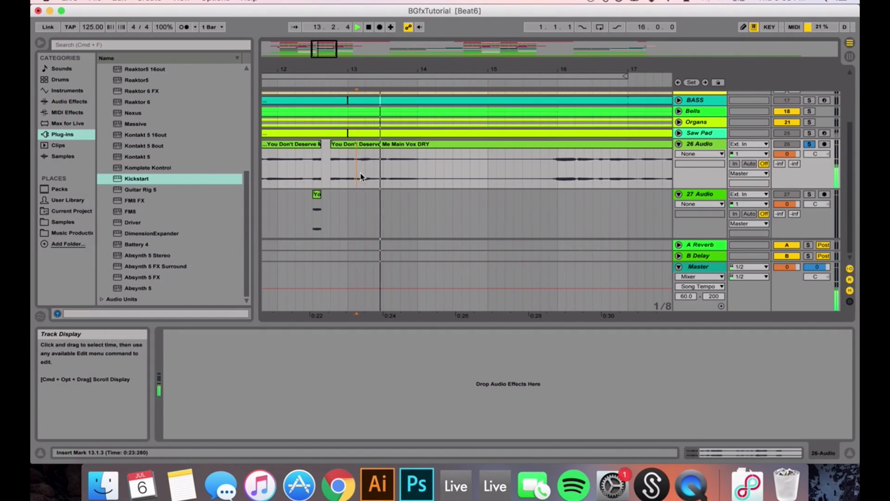
left_click(365, 177)
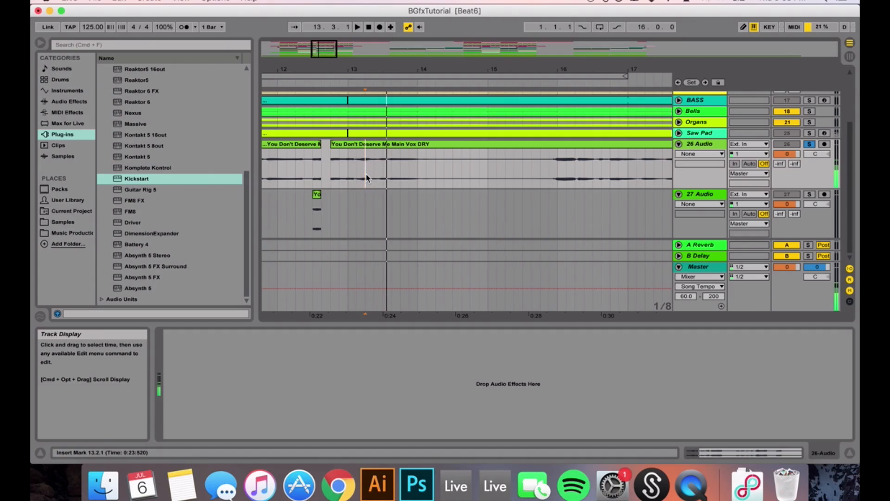
key("space")
left_click_drag(366, 177, 382, 177)
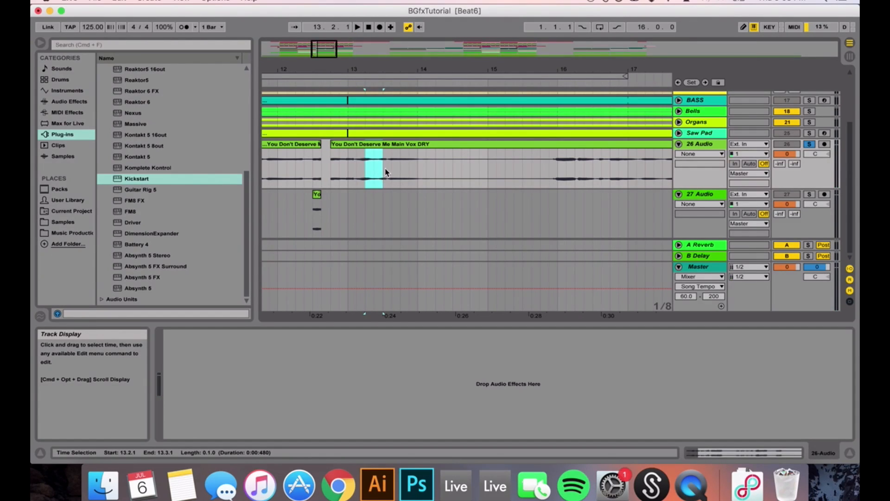
left_click(400, 168)
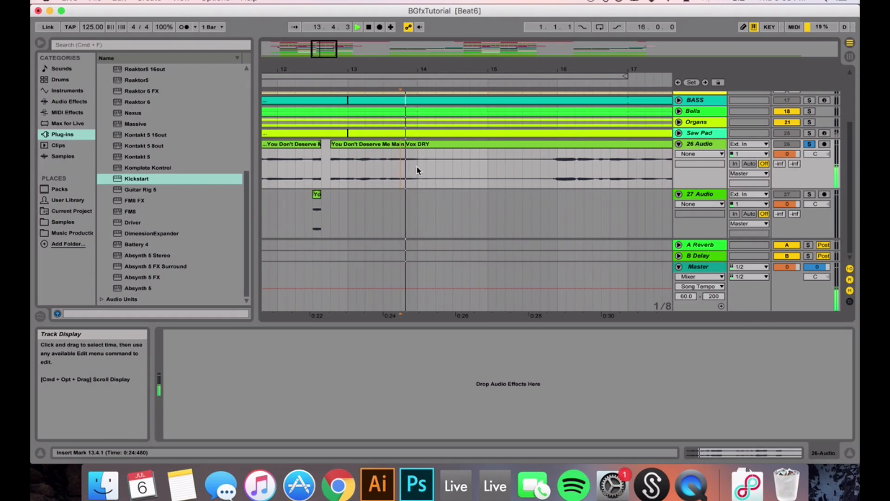
Move the one-beat vocal slice starting at 16.1.1 on 26 Audio to 14.1.1 on 27 Audio
left_click(562, 171)
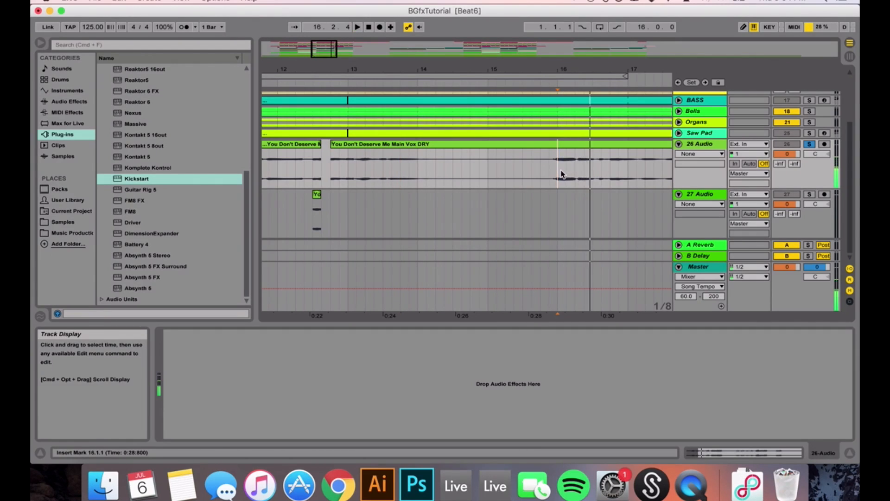
key("space")
left_click_drag(562, 171, 425, 206)
Audition the vocal from bar 17 and move the slice from 17.2.1 to 17.3.1 to 15.3.1 on 27 Audio
scroll(605, 157, "right", 3)
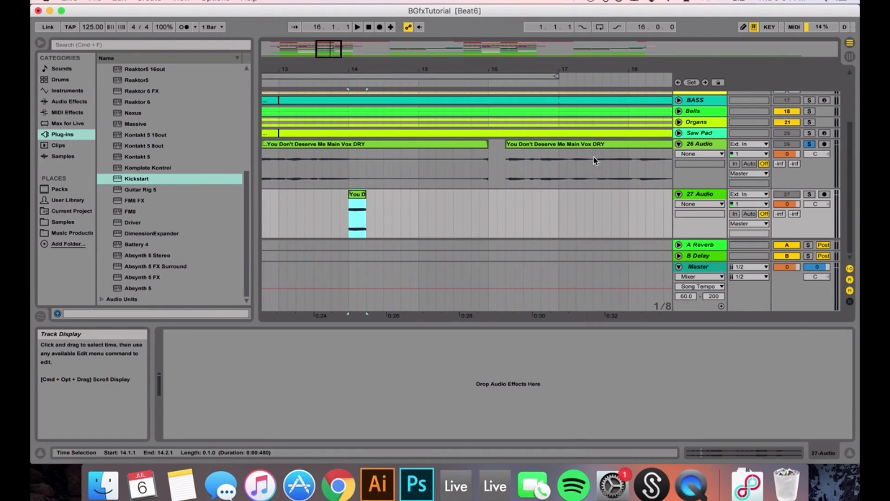
left_click(560, 163)
key("space")
scroll(538, 167, "right", 4)
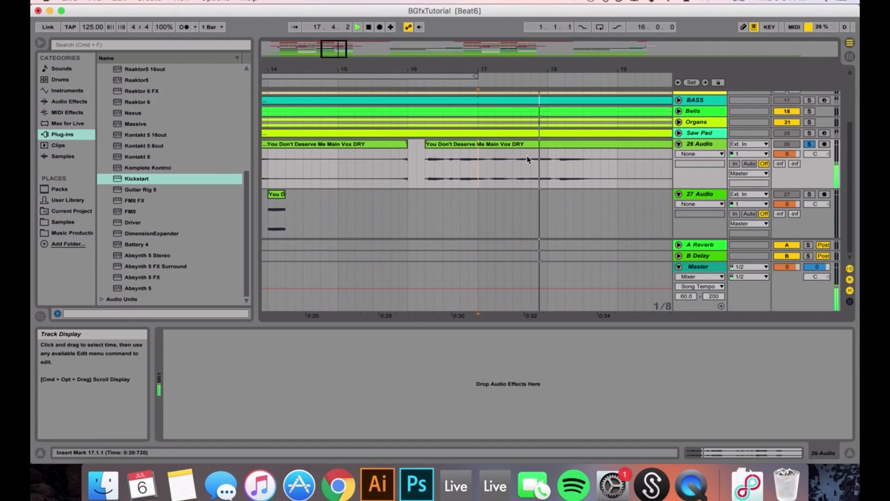
key("space")
left_click(494, 168)
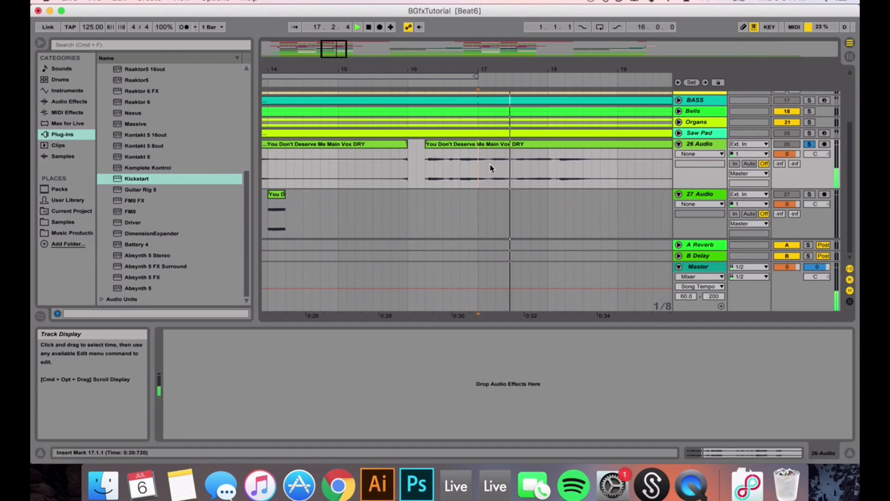
left_click(509, 169, "shift")
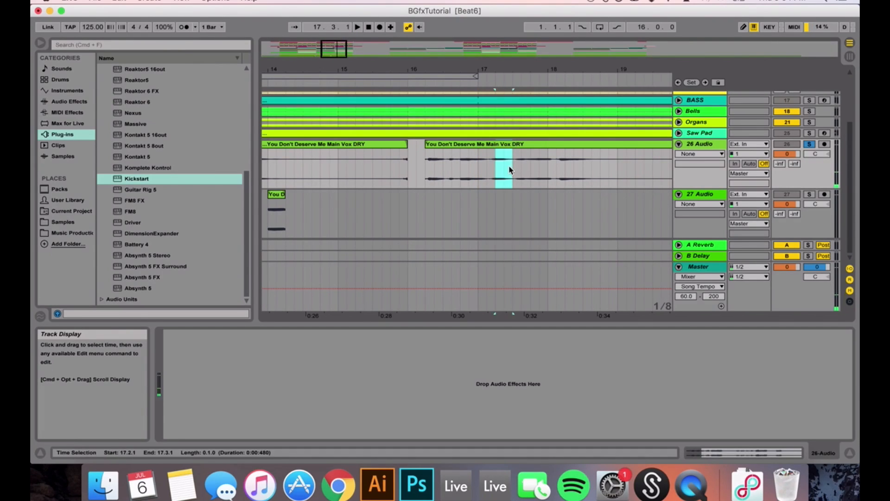
left_click_drag(508, 168, 383, 219)
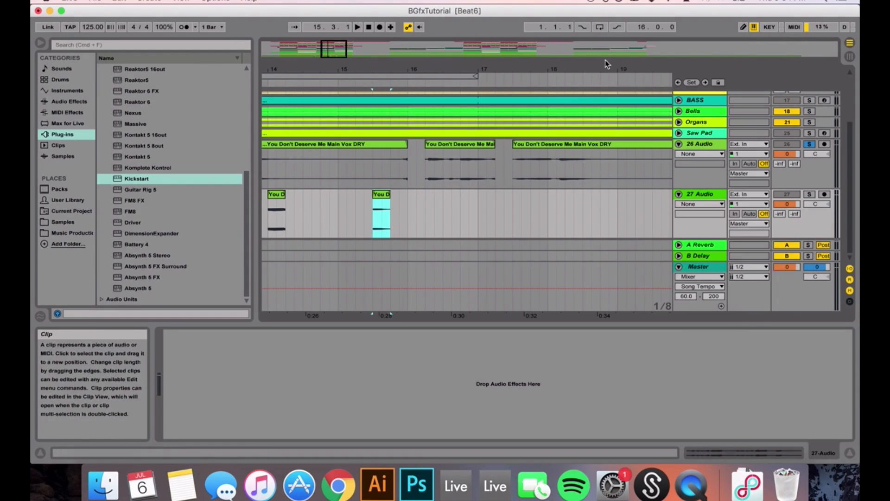
Release the solo on 26 Audio, mute that track and fold it
left_click_drag(605, 61, 604, 37)
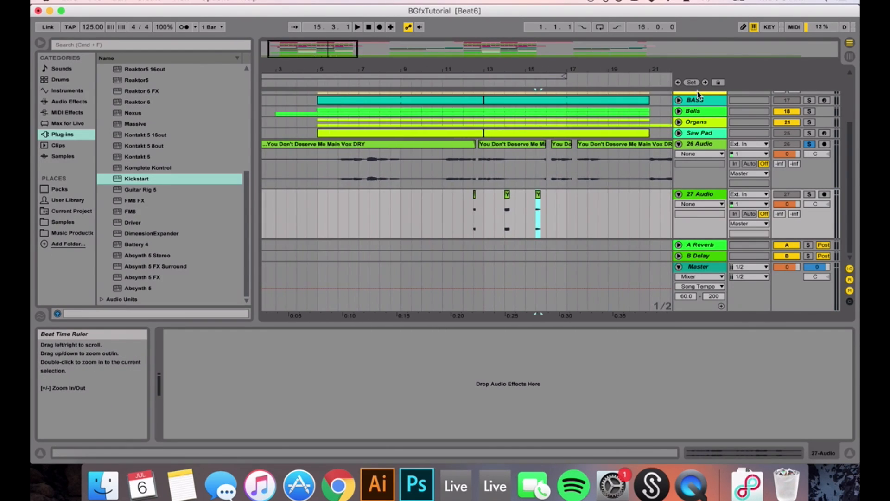
left_click(809, 144)
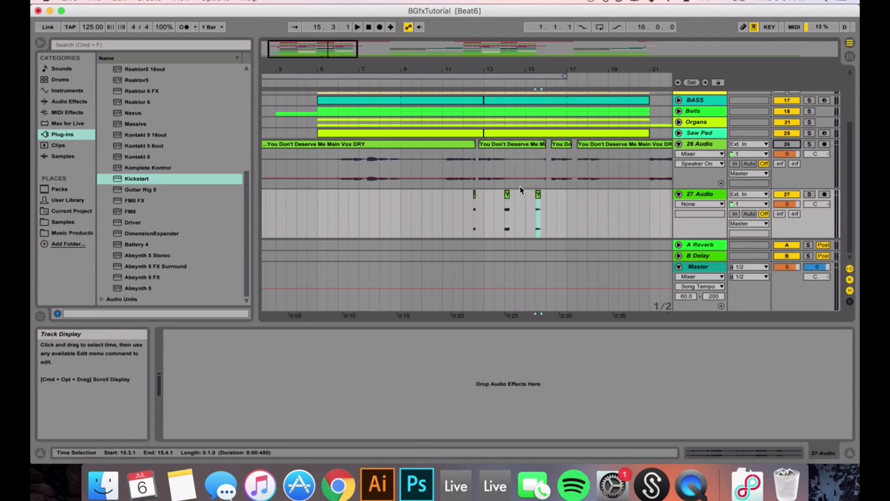
left_click(678, 143)
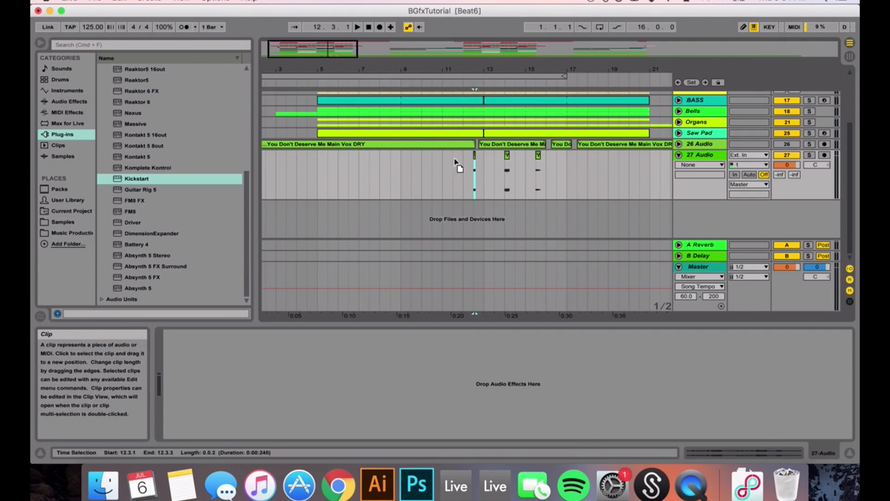
Move the first vocal slice on 27 Audio to 5.1.1 and play it with the beat
left_click(322, 165)
left_click_drag(321, 163, 322, 163)
key("space")
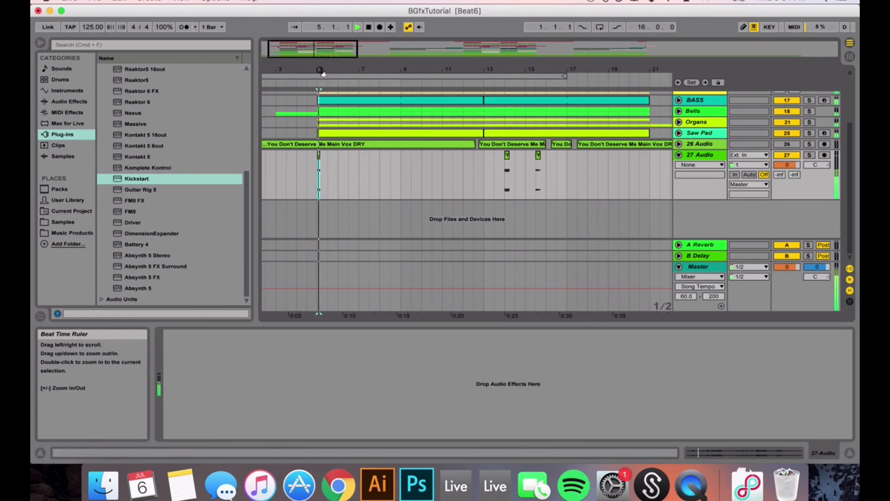
left_click_drag(321, 70, 320, 111)
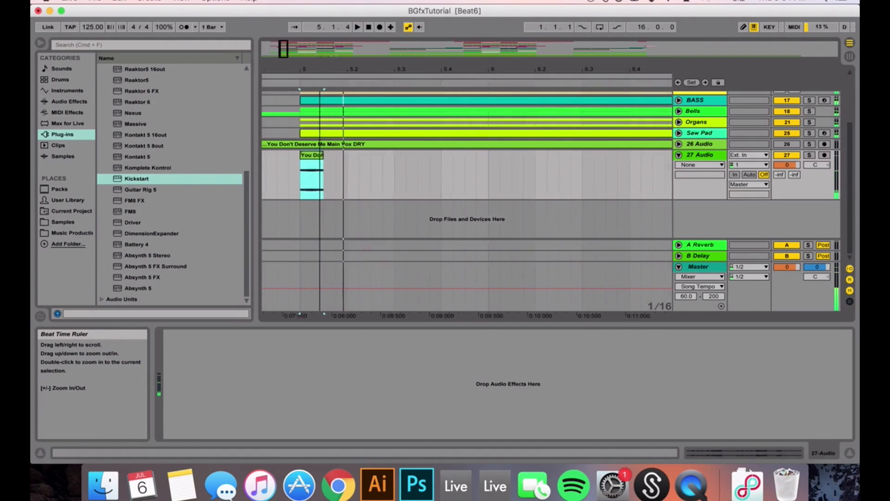
Transpose the vocal slice at 5.1.1 on 27 Audio to 6 semitones, comparing 5, 7 and 8 semitones against the beat
left_click(315, 162)
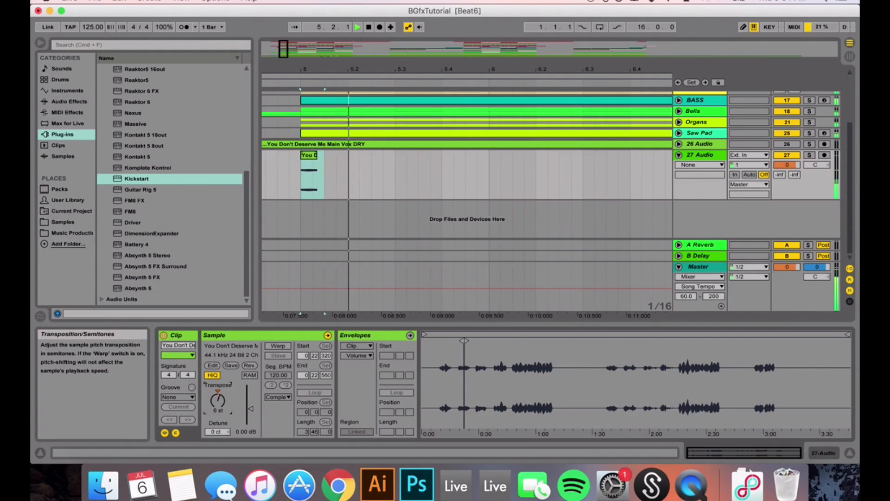
key("space")
key("space")
key("space")
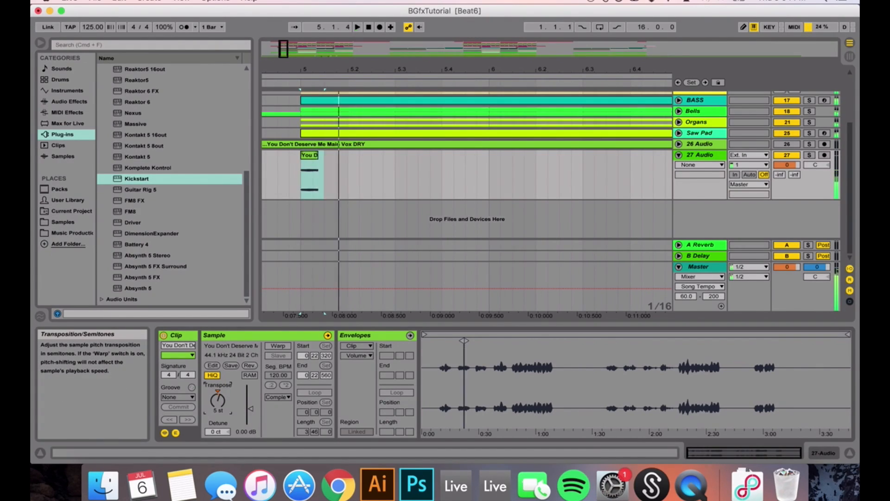
key("Down")
key("space")
key("space")
key("space")
key("space")
key("space")
key("space")
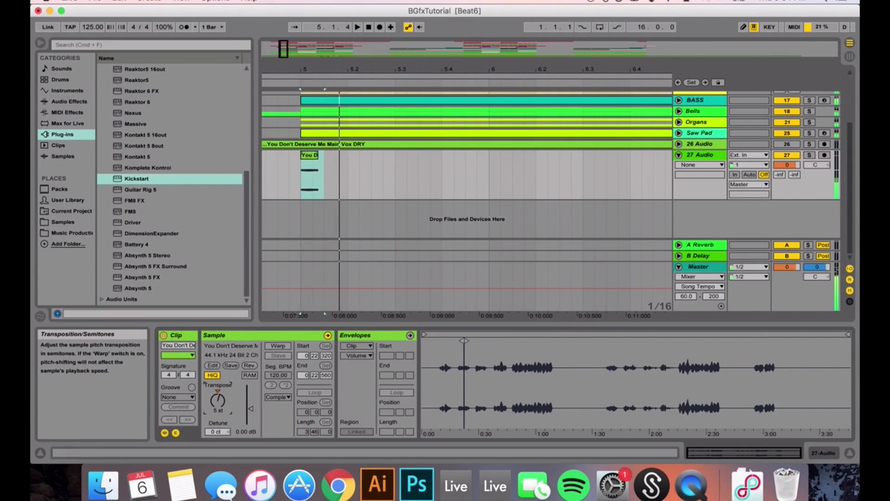
key("space")
key("space")
key("Down")
key("space")
key("space")
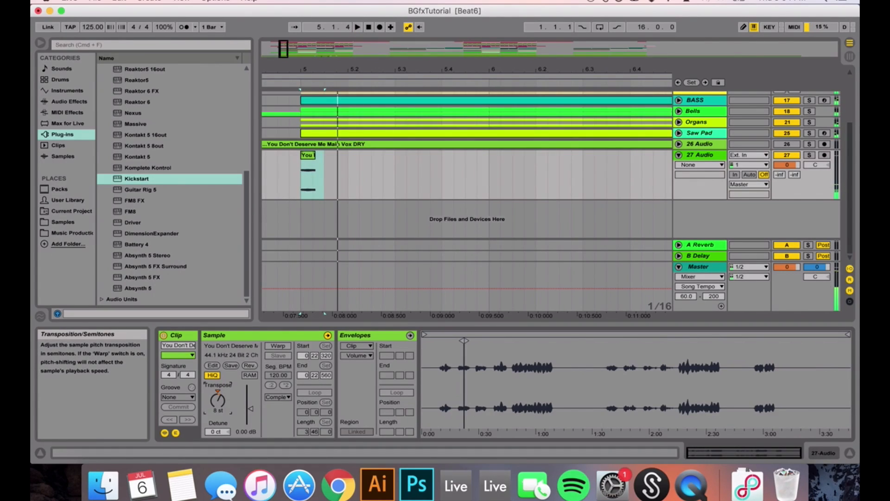
key("Down")
key("space")
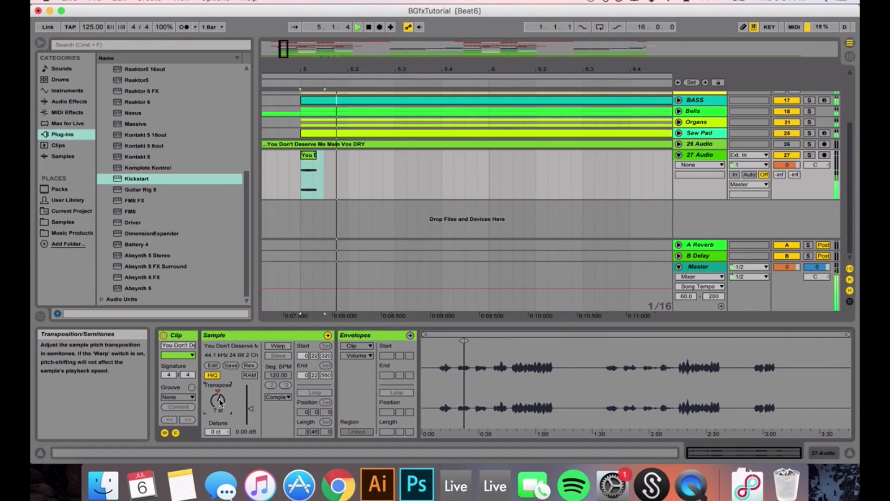
key("Down")
key("space")
key("space")
key("space")
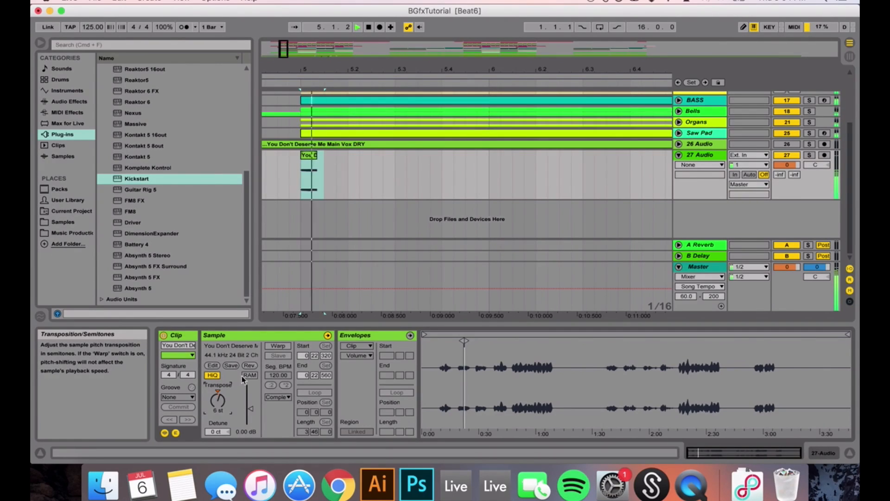
Extend the slice at 5.1.1 on 27 Audio to end at 5.1.3 and play it with the beat
left_click(324, 163)
left_click_drag(313, 161, 319, 160)
key("space")
key("space")
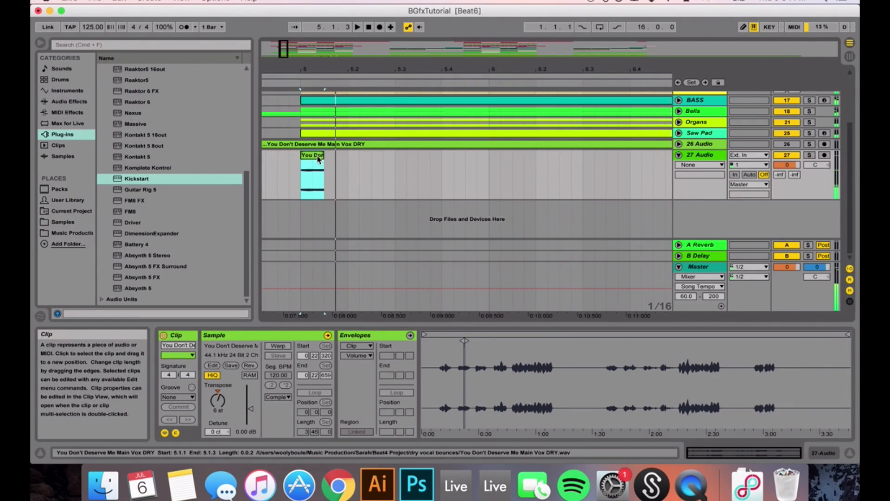
Duplicate the slice at 5.1.1 directly after itself, transpose the copy to 4 semitones and play it
key("super+d")
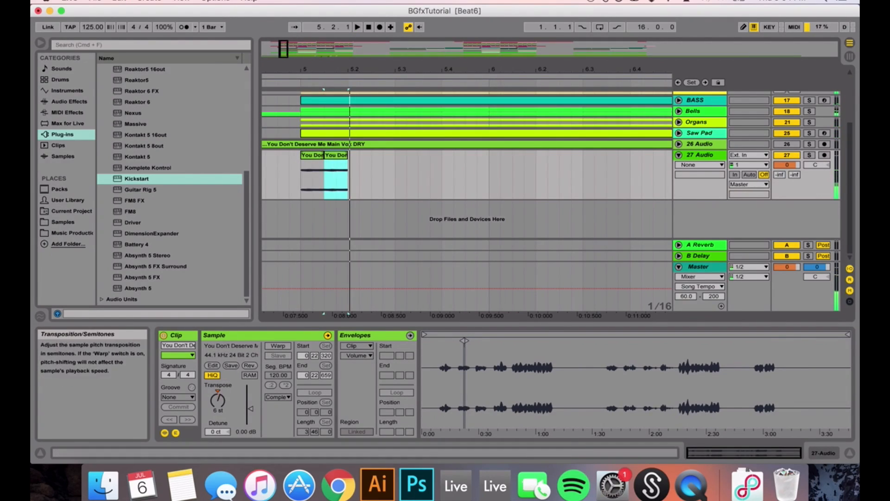
left_click_drag(217, 400, 217, 395)
key("space")
key("space")
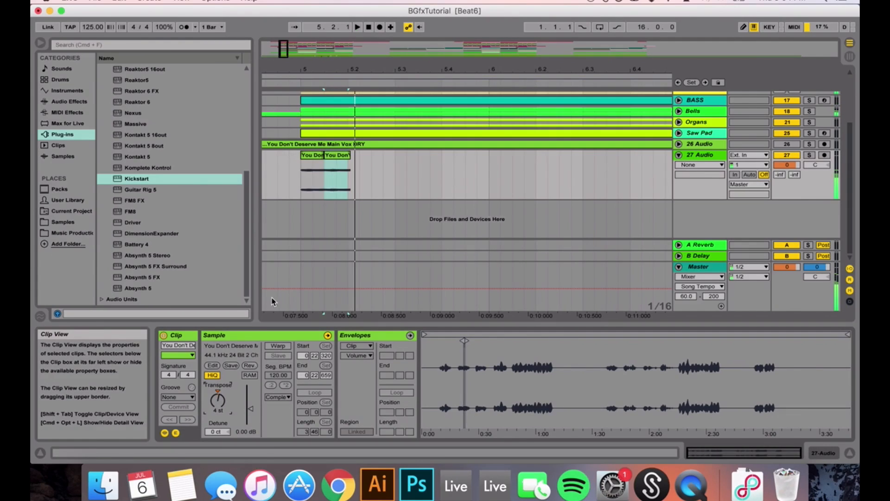
Play both slices from 5.1.1 and trim the second one to end at 5.2.1
left_click(302, 187)
key("space")
key("space")
left_click(338, 155)
key("space")
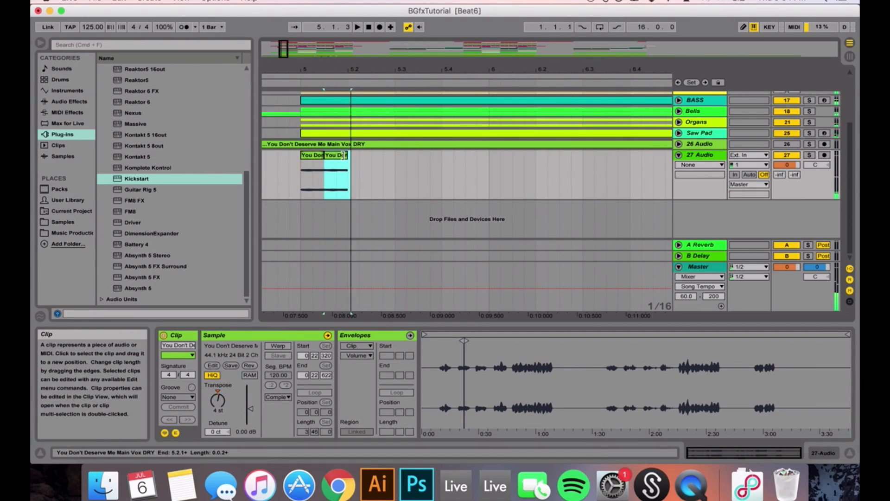
key("space")
key("super+z")
Duplicate the two slices together with the gap after them so the copies start at 5.2.3, and play the pattern
left_click_drag(370, 168, 298, 172)
key("super+d")
left_click(288, 176)
key("space")
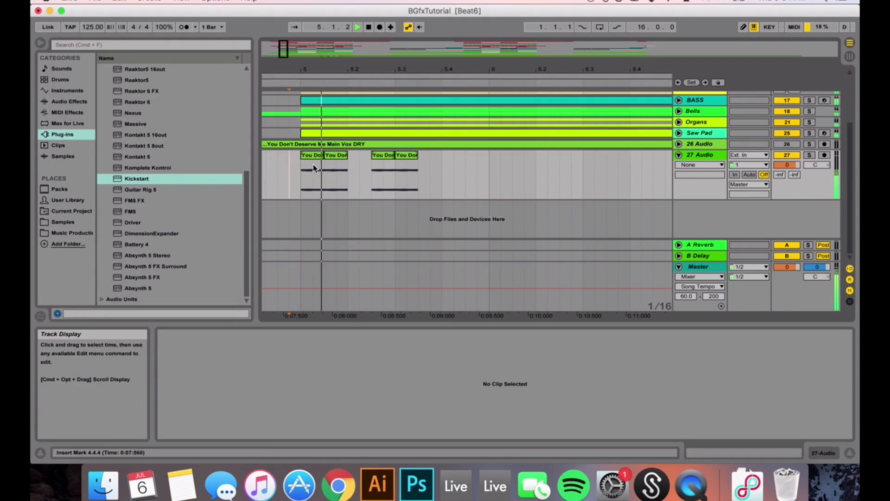
key("space")
Move the vocal slice from 14.1.1 to 5.4.1 on 27 Audio and play it with the preceding slices
left_click_drag(401, 67, 321, 32)
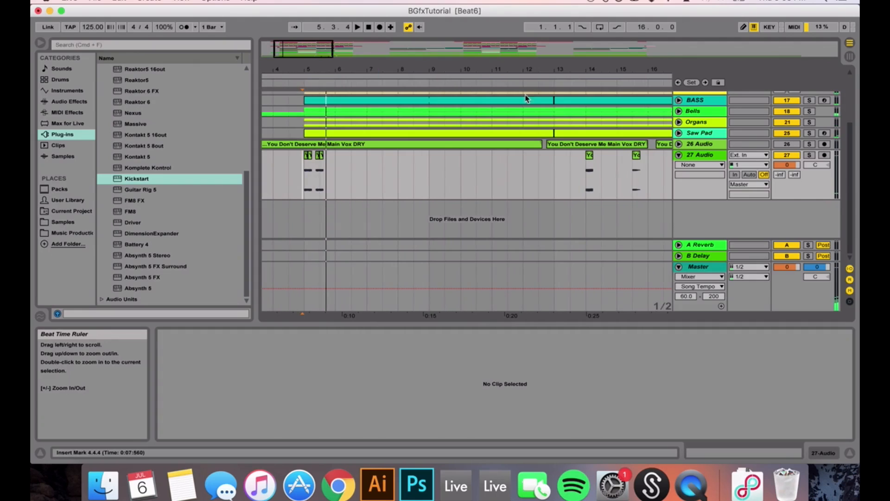
left_click(589, 156)
left_click_drag(410, 151, 338, 175)
left_click_drag(337, 71, 410, 69)
left_click_drag(428, 156, 393, 161)
left_click(344, 164)
key("space")
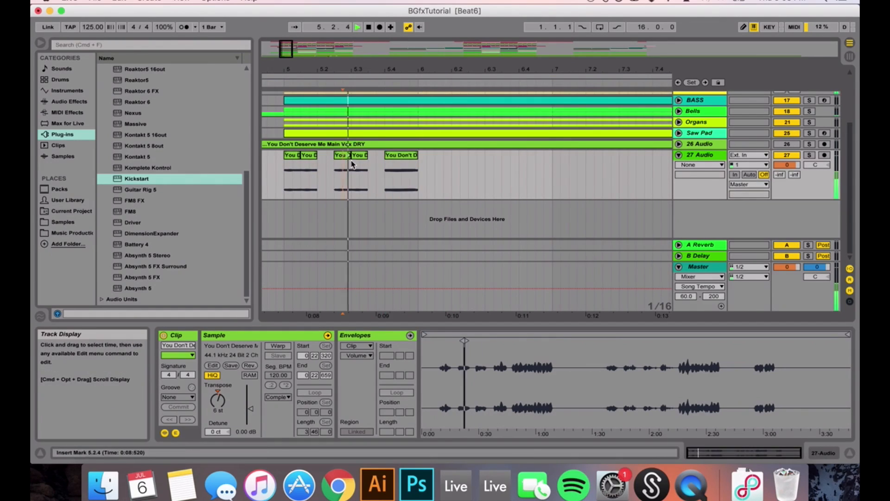
Stop playback and shorten the slice at 5.4.1 to end at 5.4.3
key("space")
left_click(403, 158)
left_click(407, 160)
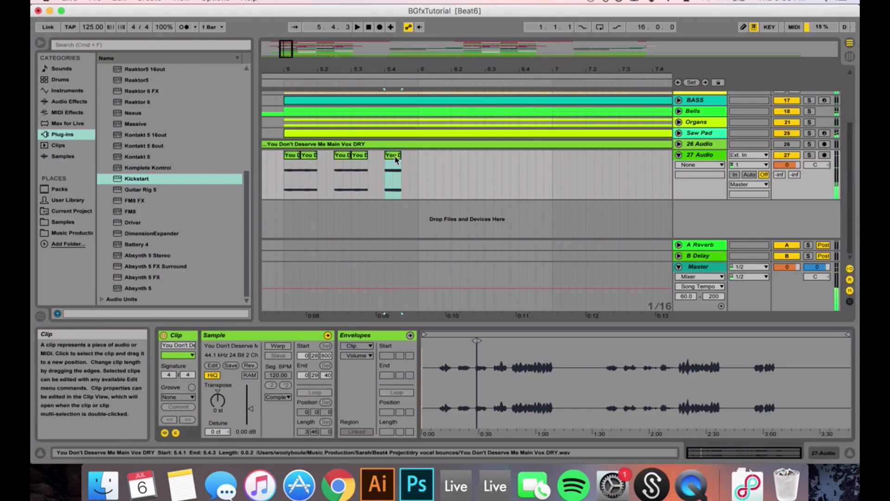
Try a different transposition on the slice at 5.4.1 and play the pattern from 5.1.1
mouse_move(217, 399)
left_mouse_down()
mouse_move(218, 408)
mouse_move(218, 387)
left_mouse_up()
key("space")
key("space")
key("space")
key("space")
key("space")
key("space")
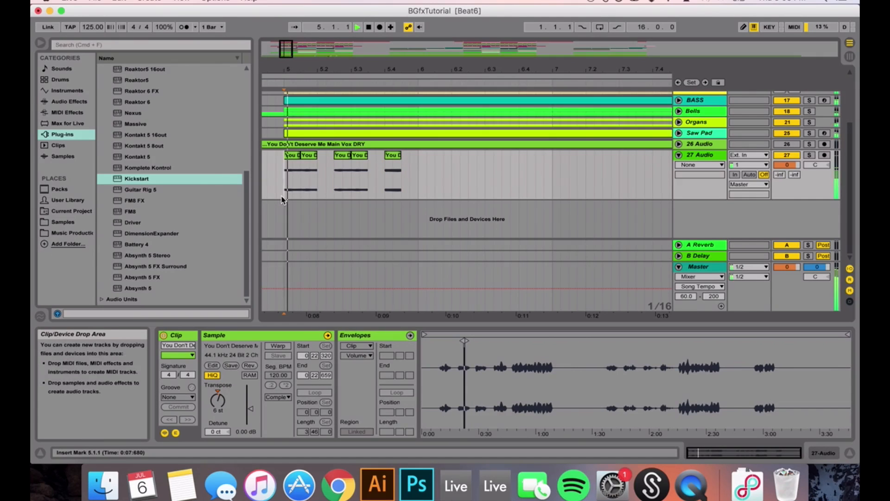
left_click(288, 204)
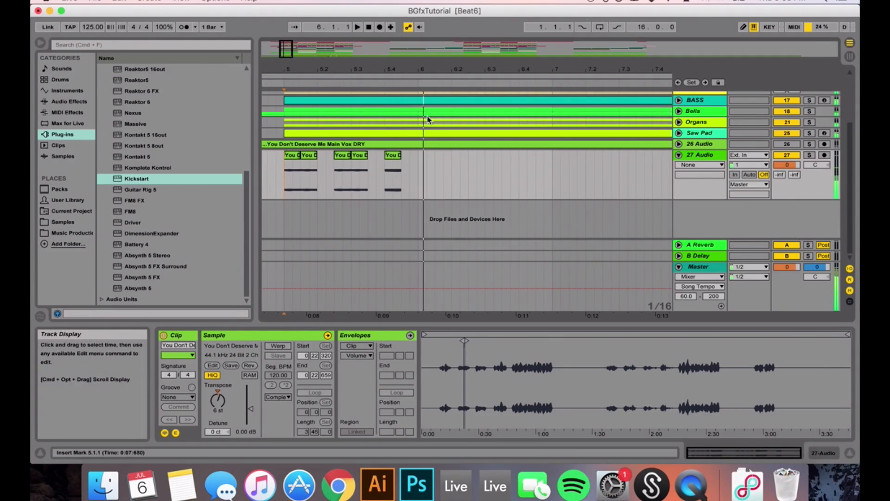
Copy the slice at 5.3.1 to 6.1.1 on 27 Audio and shorten the copy to end at 6.1.2
mouse_move(432, 70)
left_mouse_down()
mouse_move(431, 51)
mouse_move(432, 71)
left_mouse_up()
left_click(360, 156)
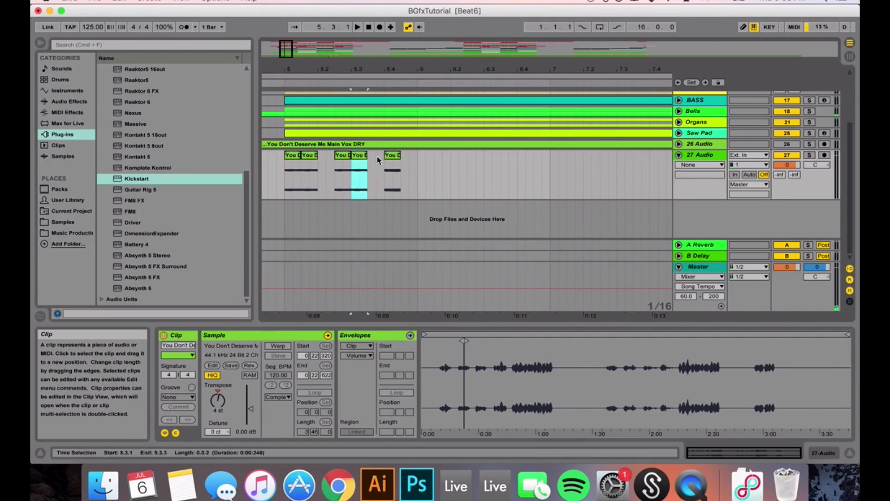
left_click(418, 158)
key("super+v")
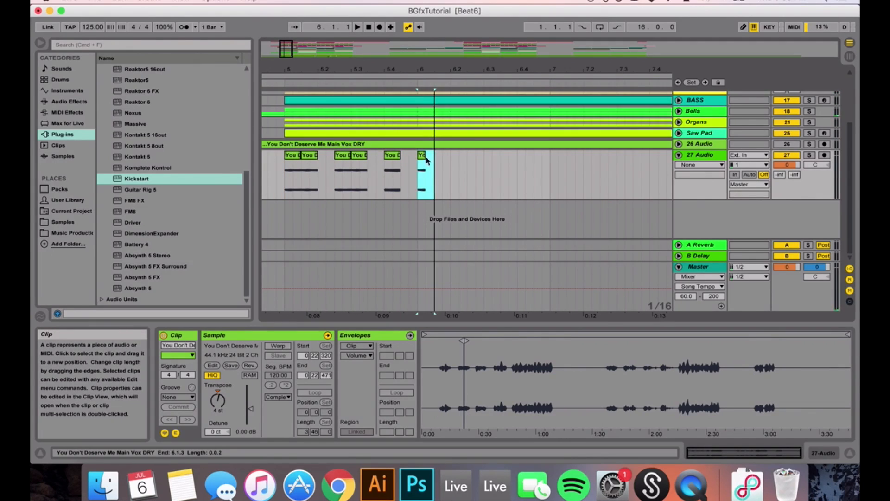
Copy the slice at 5.4.1 to 6.1.3 and play the pattern from 6.1.1
left_click(361, 160)
left_click_drag(395, 156, 444, 166)
left_click(418, 168)
key("space")
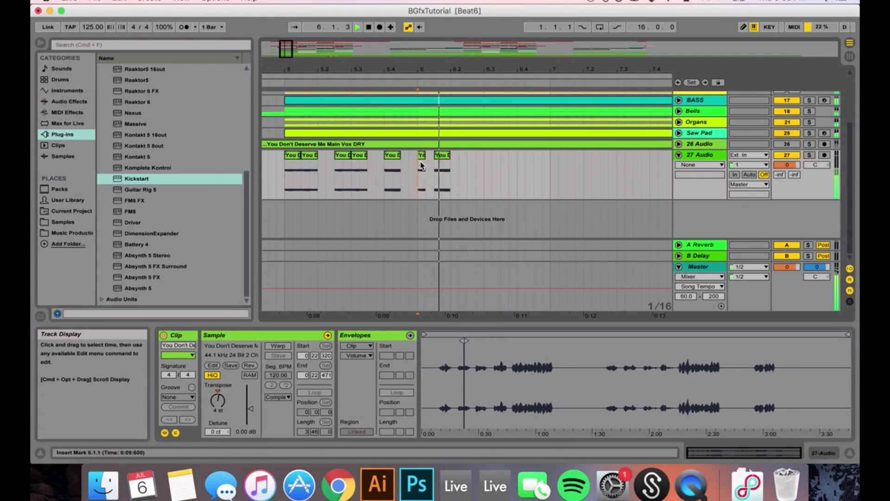
key("space")
Set the transposition of the slice at 6.1.1 to -5 semitones and play it
left_click(422, 156)
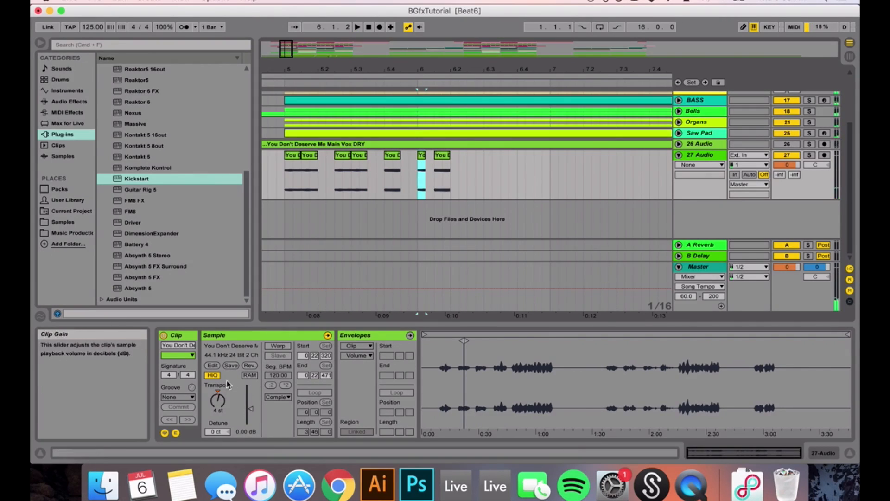
left_click(218, 392)
key("space")
left_click_drag(218, 393, 217, 402)
key("space")
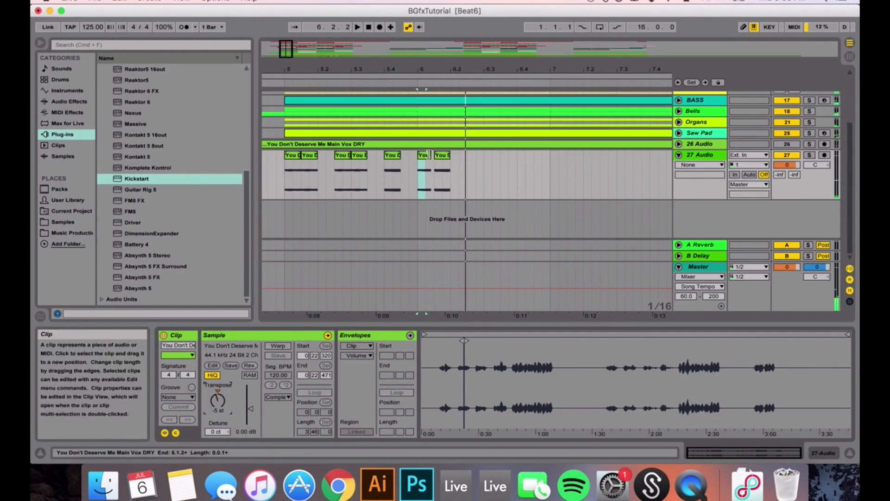
Extend the slice at 6.1.1 to end at 6.1.3 and play the pattern from the first slice
left_click_drag(428, 154, 433, 154)
key("space")
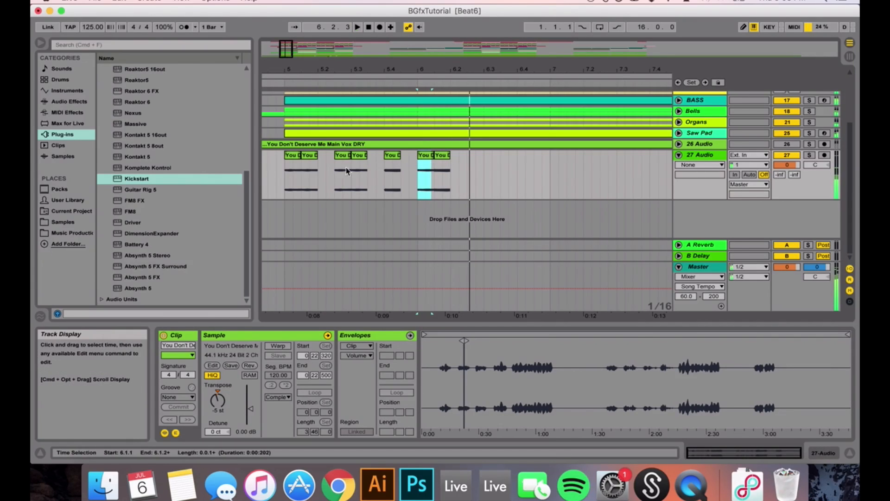
left_click(293, 176)
key("space")
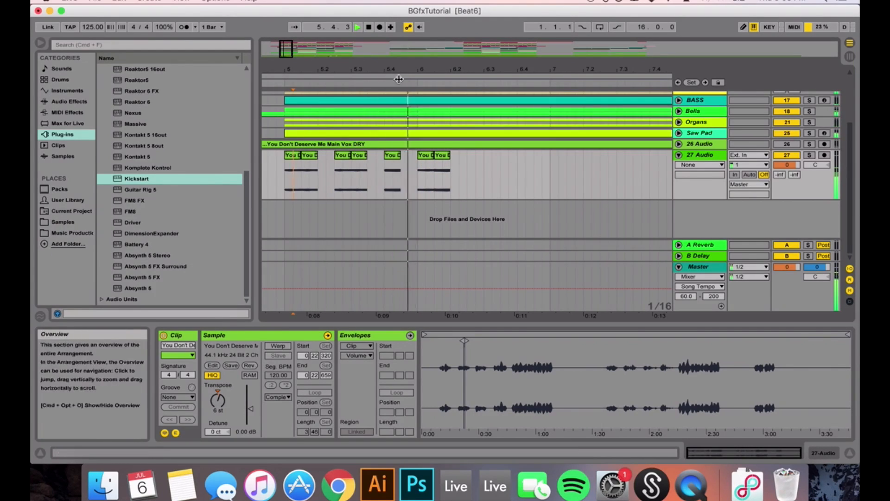
mouse_move(408, 70)
left_mouse_down()
mouse_move(408, 56)
mouse_move(407, 72)
left_mouse_up()
key("space")
Transpose the slice at 6.1.1 to -3 semitones, comparing it with -4 semitones against the beat
left_click(426, 157)
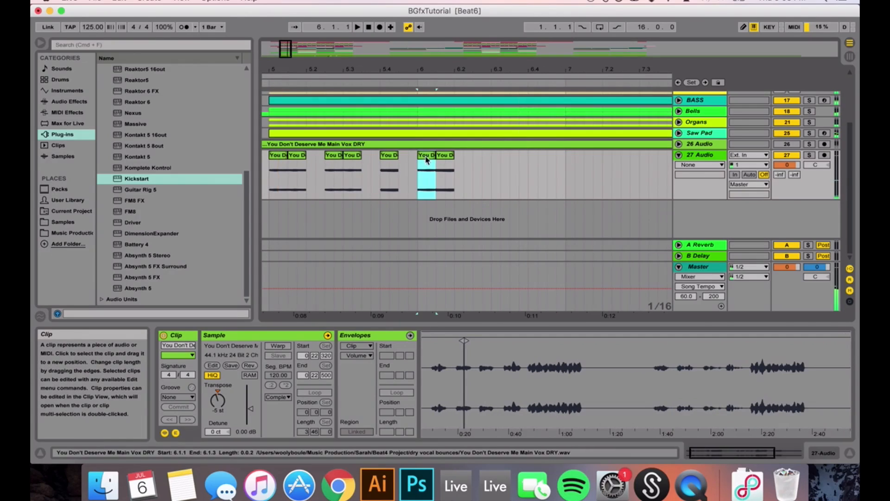
key("space")
key("space")
left_click_drag(217, 400, 217, 397)
key("space")
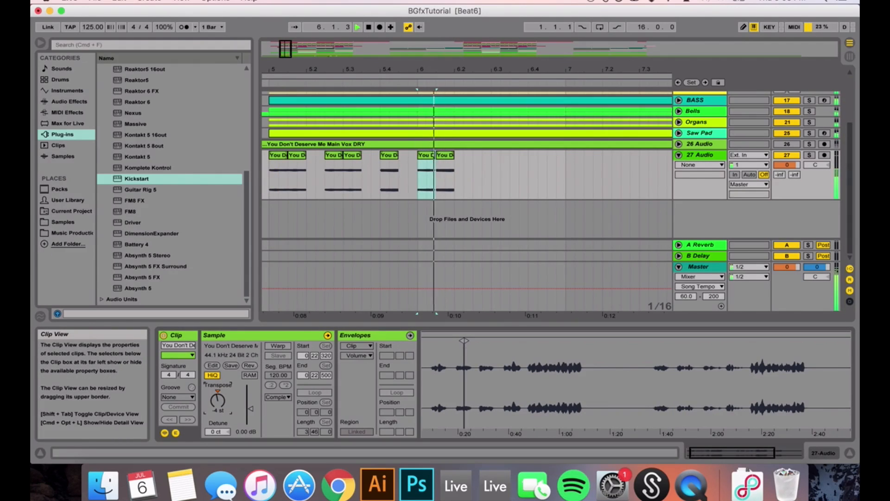
key("space")
key("Up")
key("space")
key("space")
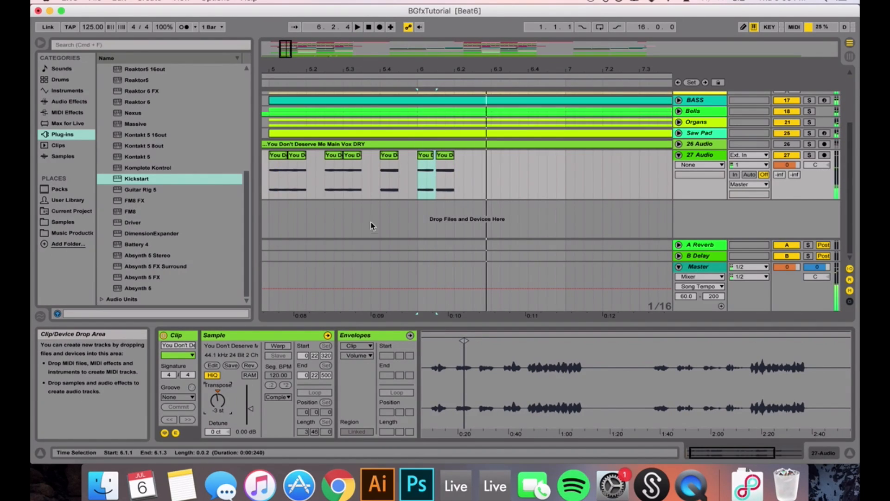
Lengthen the slice at 6.1.1 so it meets the slice at 6.1.3, and play the result
key("space")
key("space")
left_click_drag(433, 155, 436, 156)
key("space")
key("space")
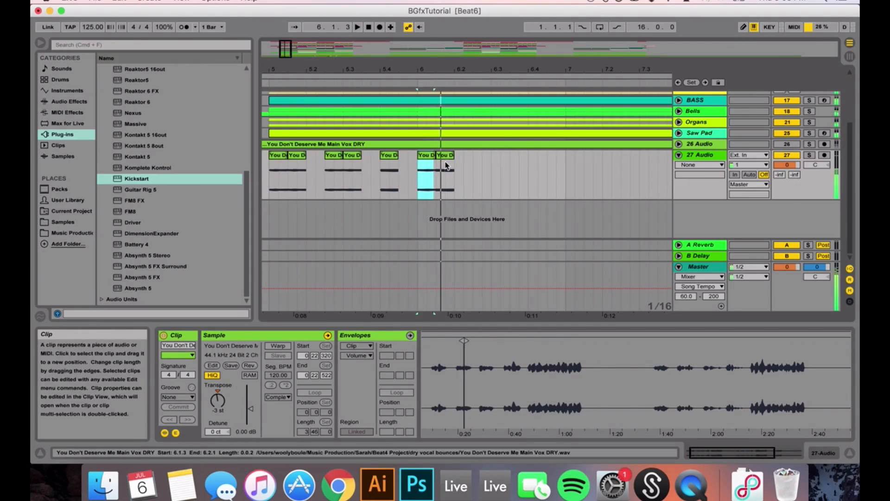
Try pasting part of the slice at 6.1.3 over the slice at 6.1.1, and undo it
left_click(440, 167)
key("super+c")
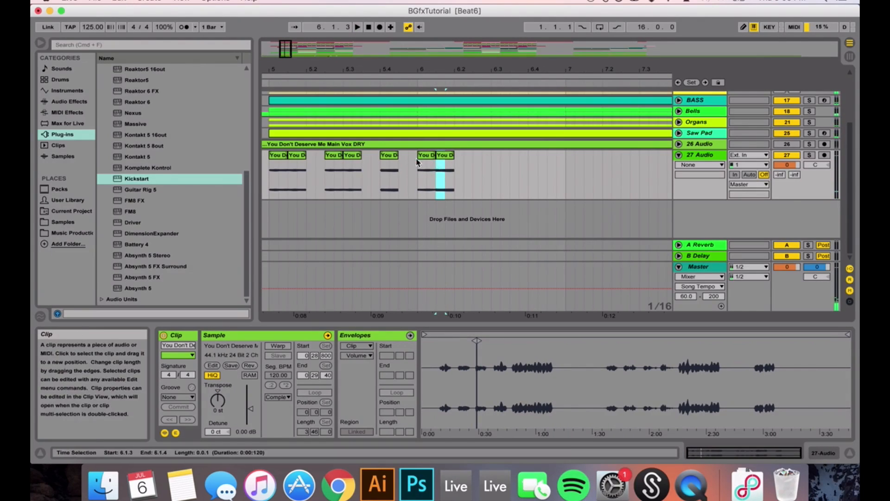
left_click(418, 163)
key("super+v")
left_click(425, 155)
key("super+z")
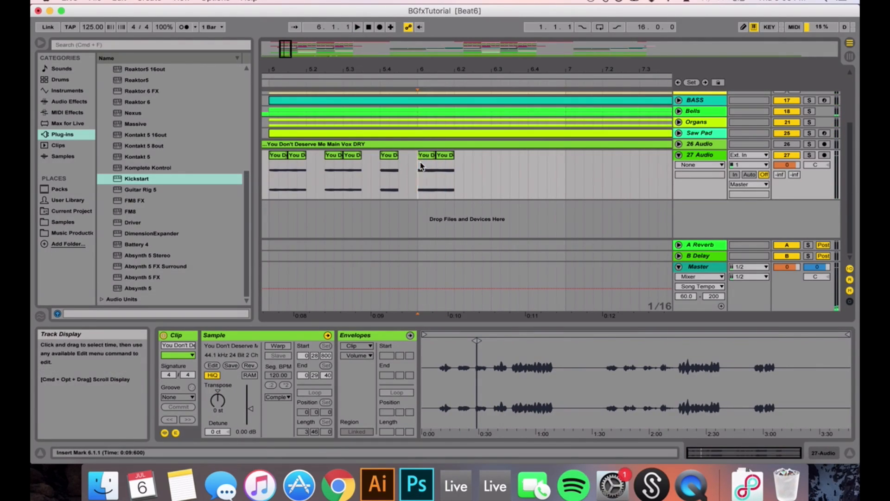
key("space")
Move the vocal slice from 15.3.1 to 6.3.1 on 27 Audio and play the pattern from 5.1.1
left_click_drag(432, 69, 360, 70)
left_click_drag(536, 158, 419, 164)
key("super+z")
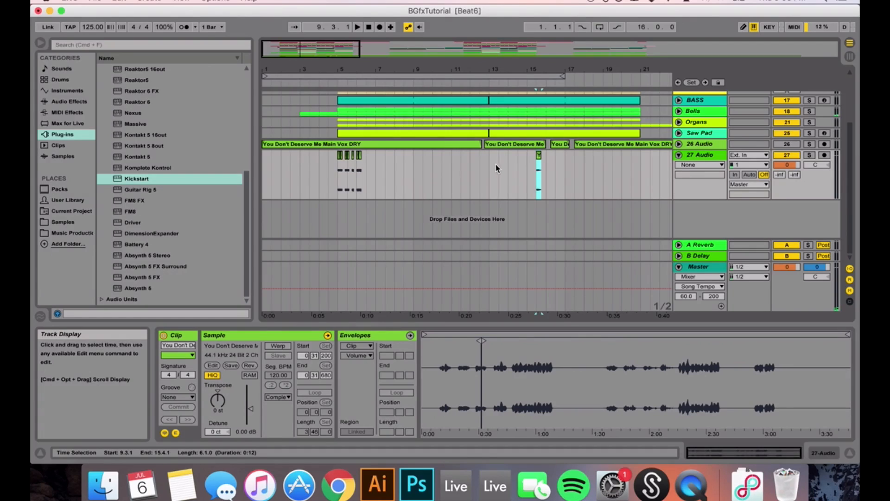
key("Delete")
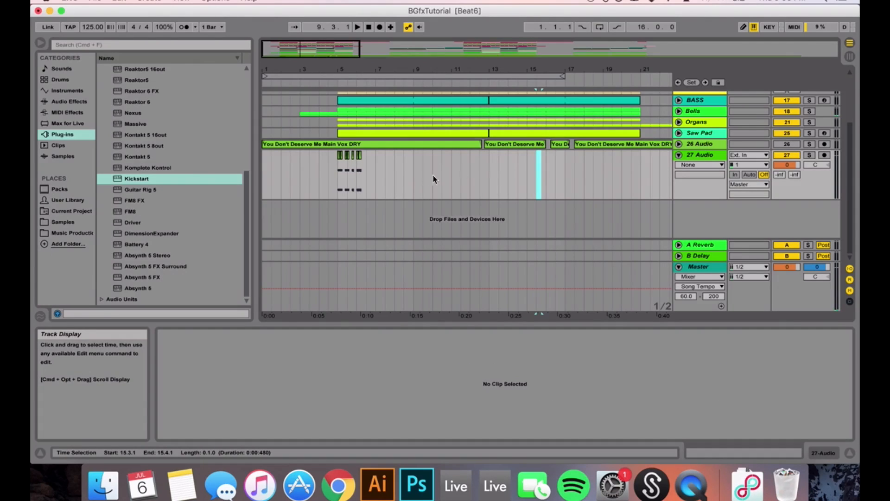
left_click(379, 179)
left_click_drag(359, 70, 408, 172)
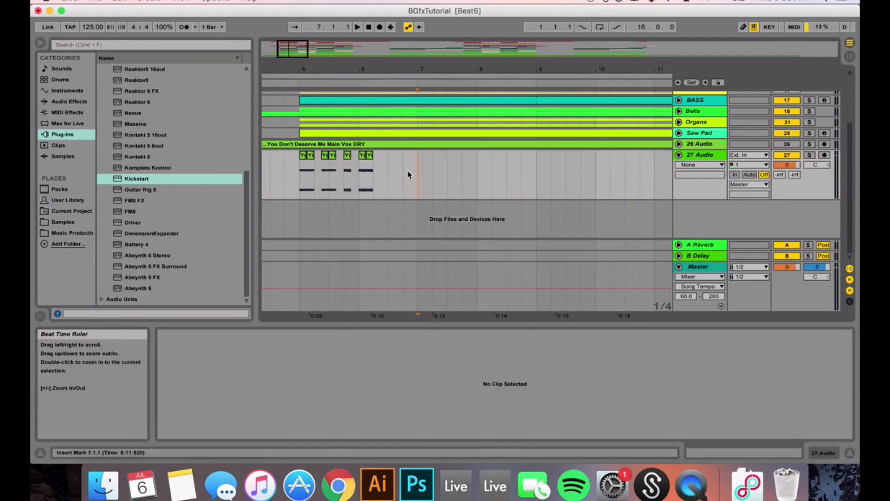
key("super+z")
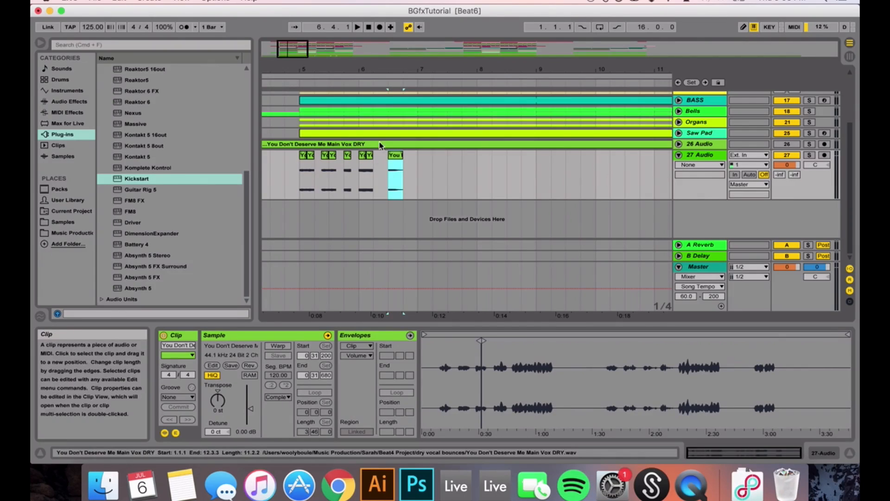
left_click(301, 173)
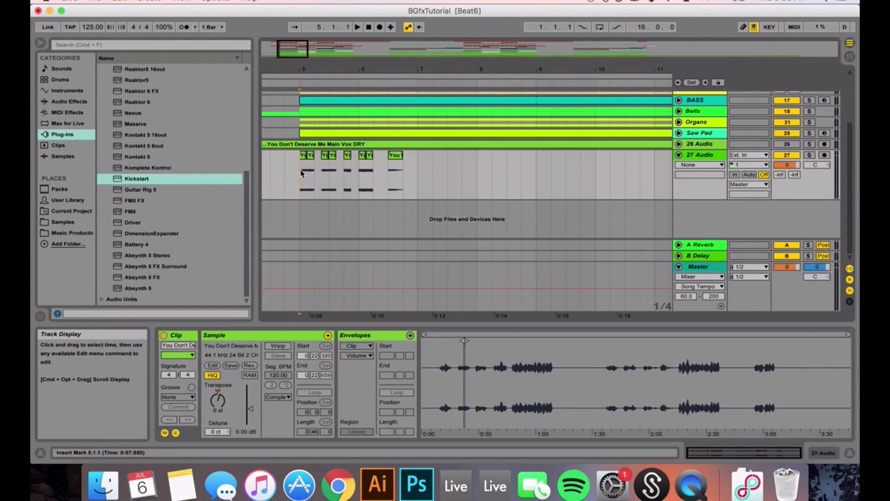
key("space")
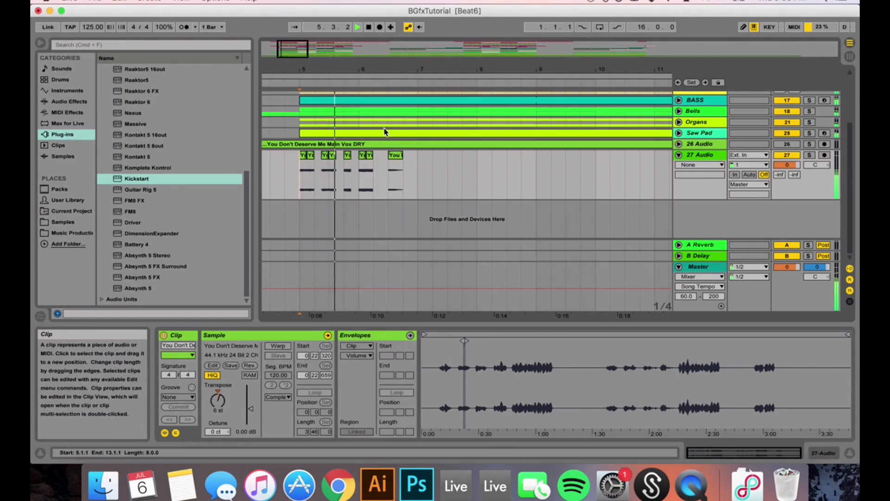
Raise the clip gain of the vocal slice at 6.3.1 to 4.13 dB and play it against the beat
key("space")
left_click(398, 155)
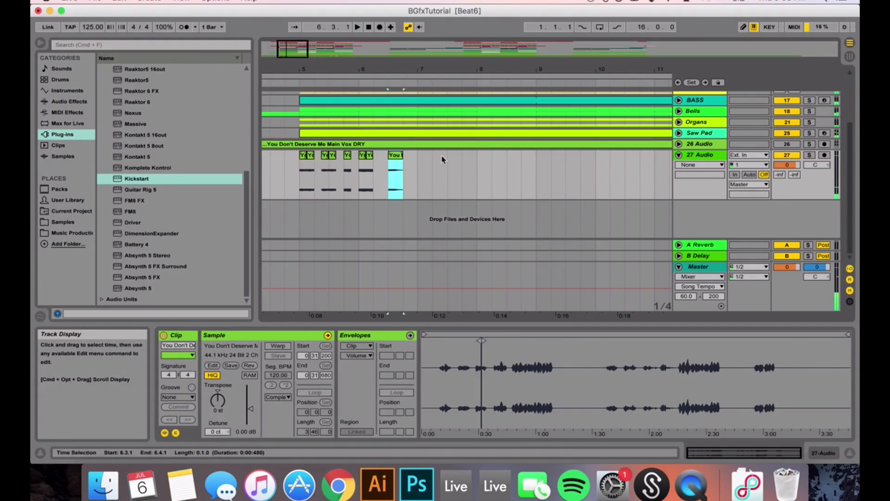
double_click(397, 156)
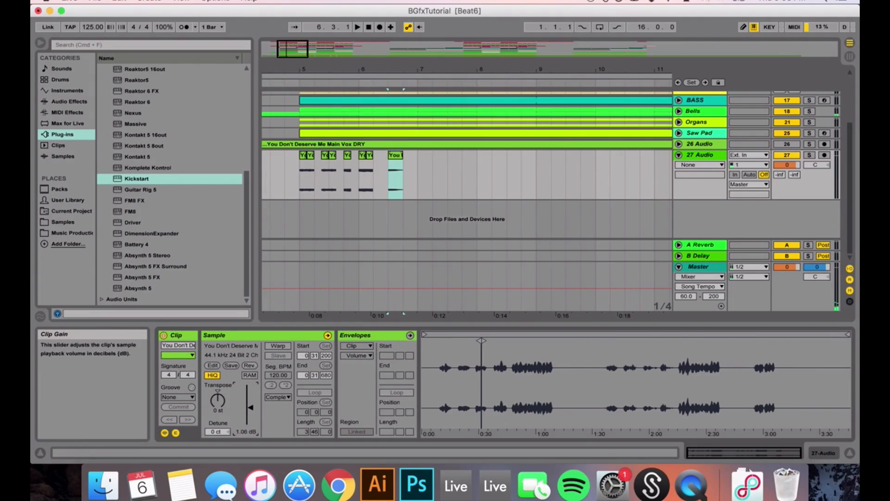
left_click_drag(254, 406, 255, 405)
key("space")
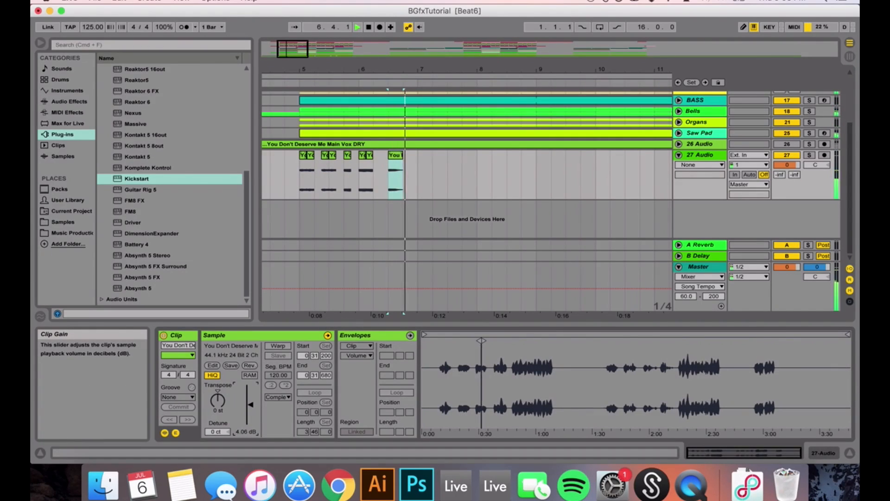
key("space")
key("space")
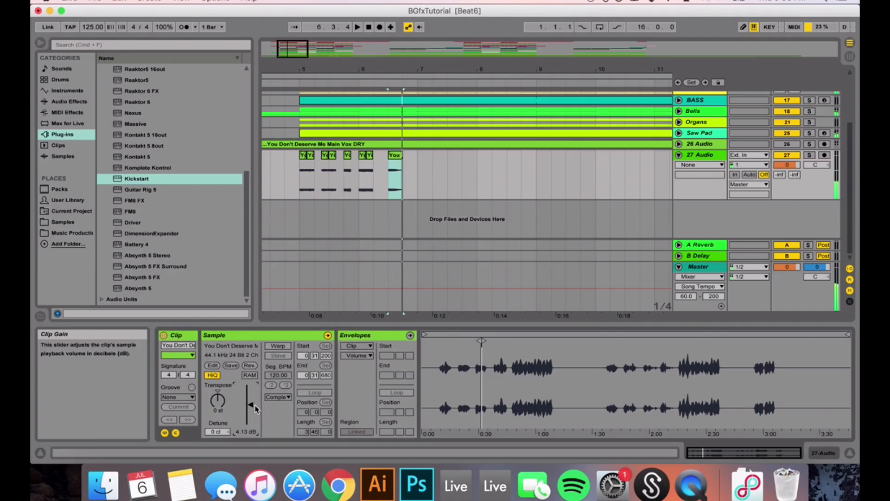
Duplicate the slice at 6.3.1 to 6.4.1, reverse the copy and play it
left_click(395, 158)
key("ctrl+d")
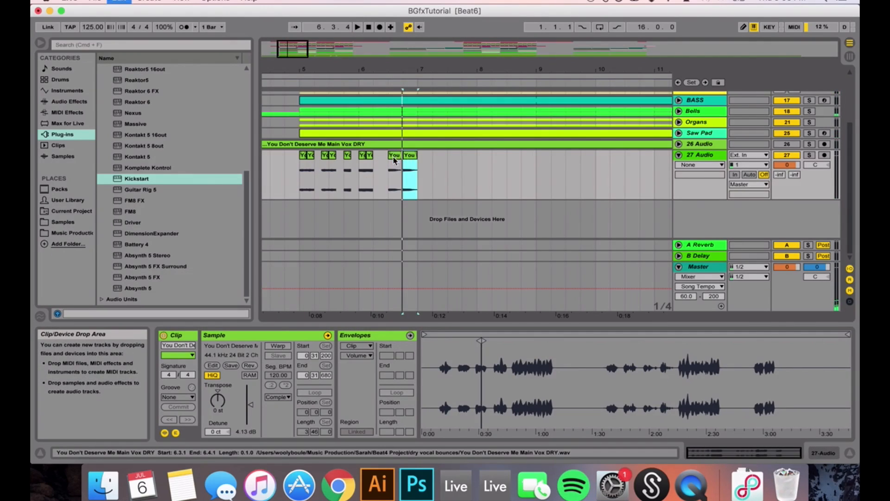
key("space")
key("space")
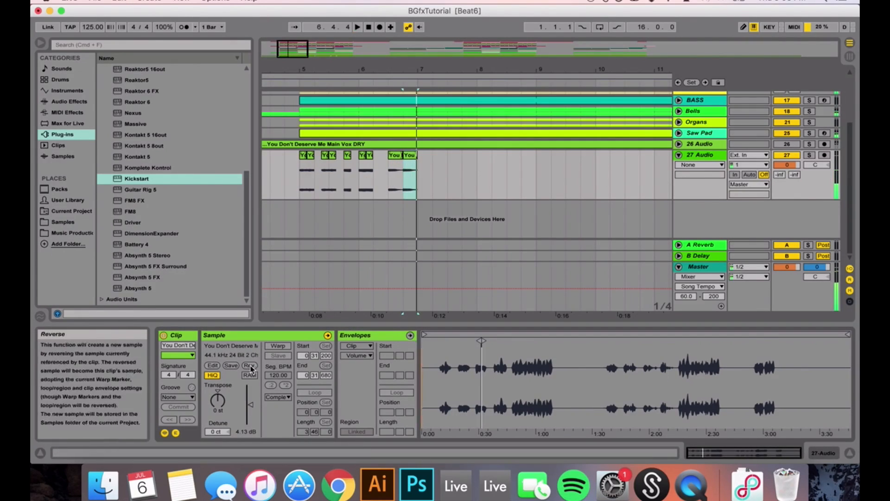
left_click(249, 366)
key("space")
key("space")
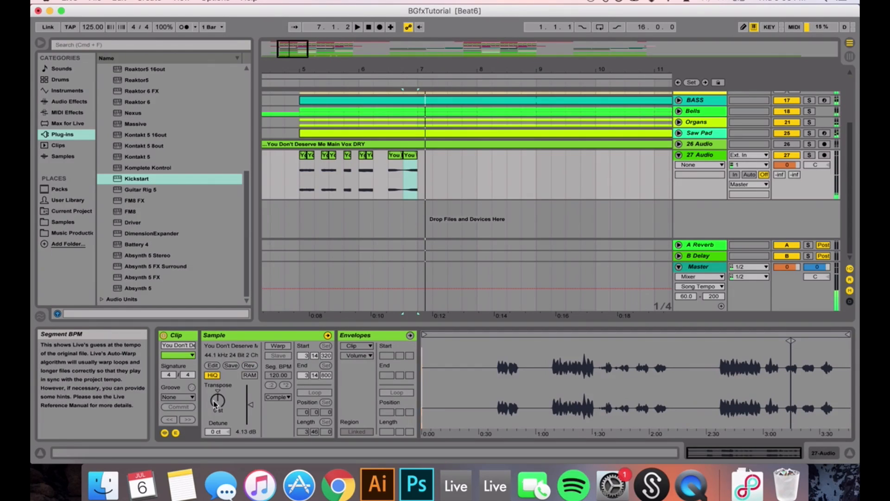
Transpose the slice at 6.3.1 to 2 semitones and play it against the beat
left_click_drag(218, 399, 217, 403)
key("space")
key("space")
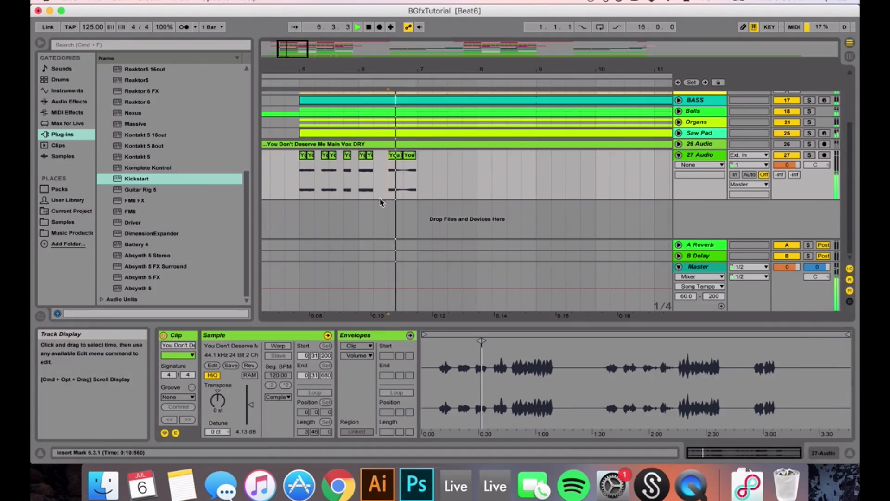
left_click(395, 186)
key("space")
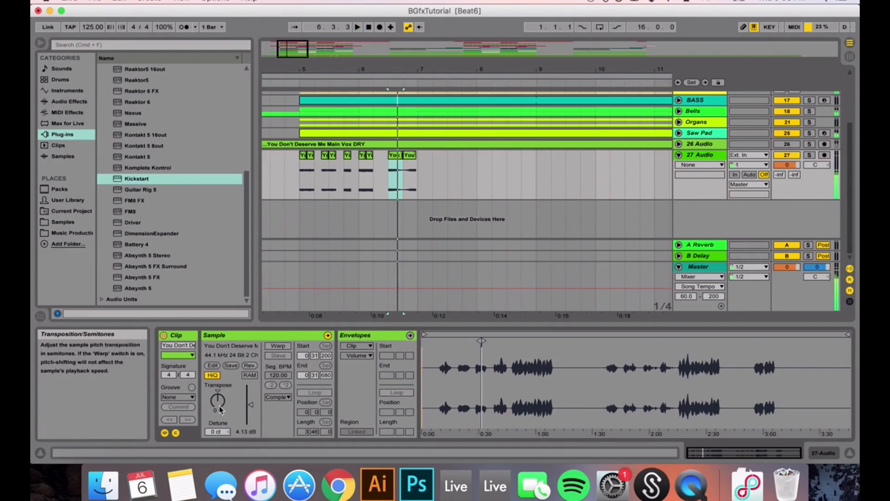
key("space")
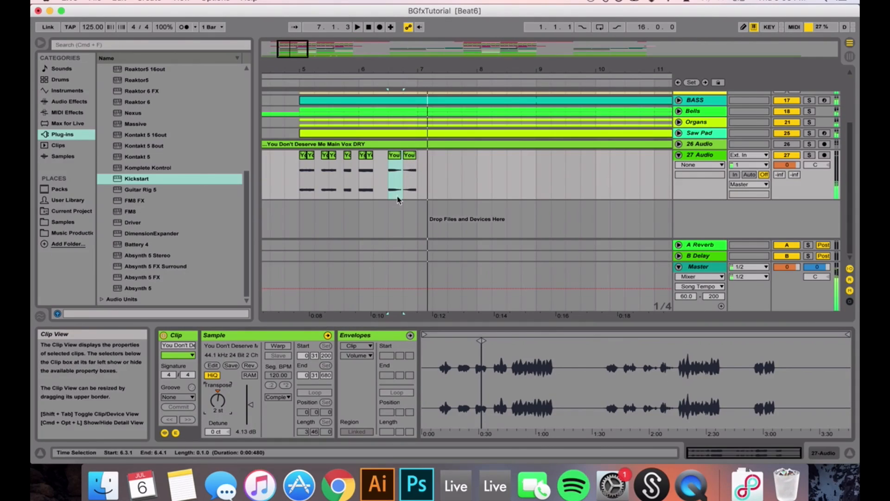
Transpose the reversed slice at 6.4.1 to 2 semitones and play it
left_click(410, 155)
key("space")
key("space")
left_click(217, 391)
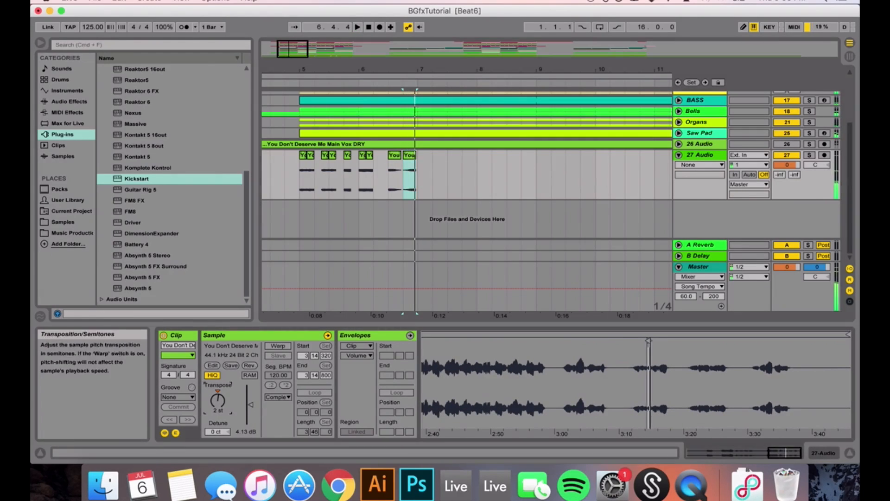
key("space")
key("space")
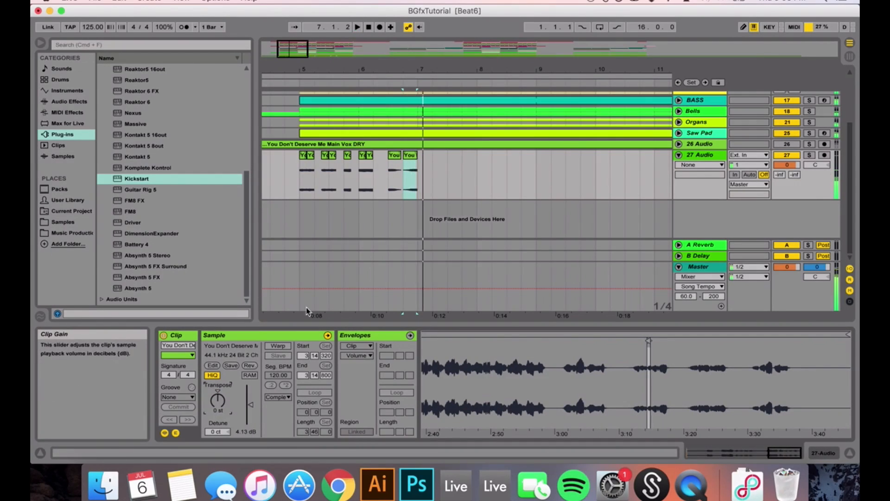
Play the chopped vocal pattern on 27 Audio from 5.1.1
left_click(388, 192)
key("space")
left_click(302, 166)
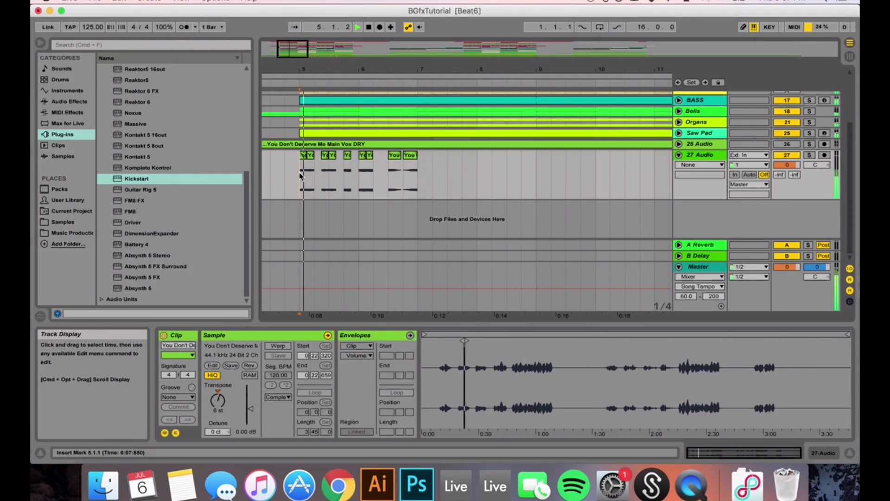
key("space")
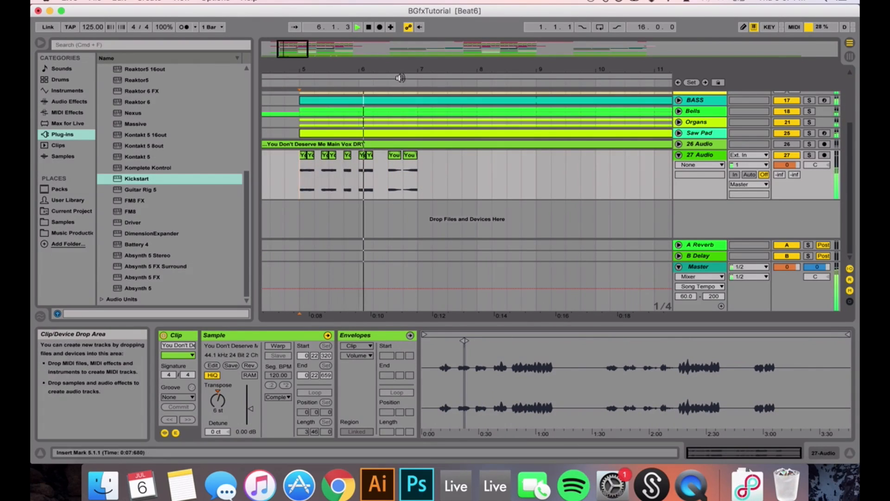
Place a half-beat vocal slice at 6.2.3 on 27 Audio and transpose it to -2 semitones
left_click_drag(360, 70, 388, 160)
left_click(342, 157)
key("space")
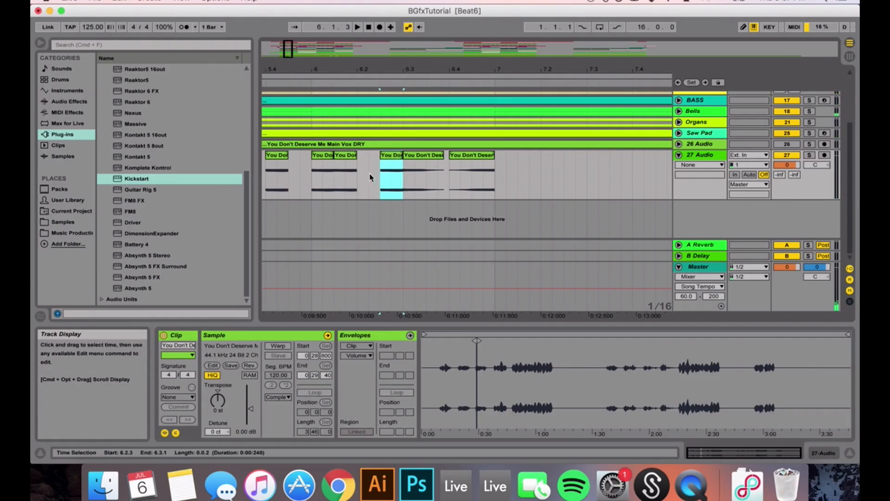
key("space")
left_click_drag(217, 399, 217, 408)
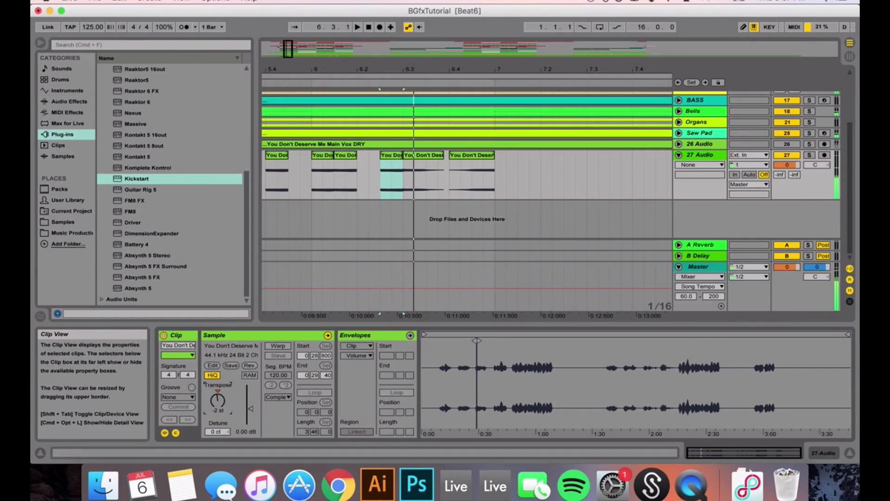
key("space")
Shorten the slice at 6.2.3 so it ends at 6.2.4, and play the pattern from 6.1.2
left_click_drag(401, 156, 391, 160)
key("space")
left_click(322, 183)
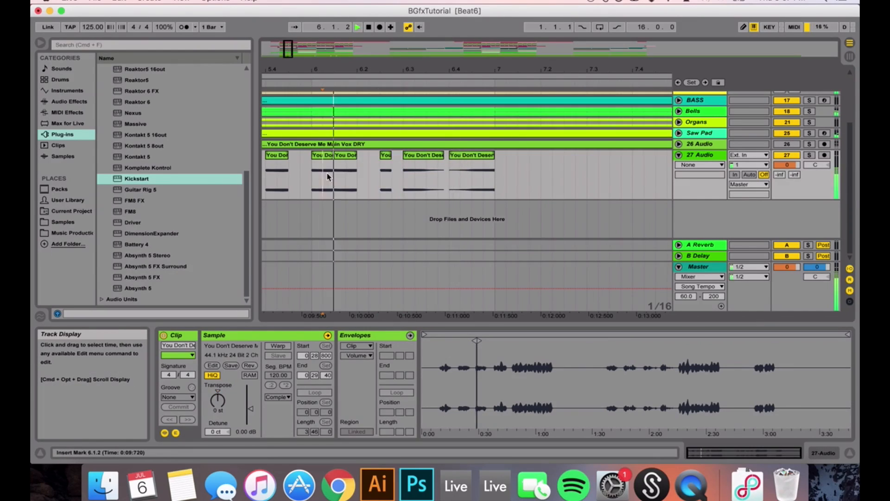
left_click_drag(378, 70, 377, 44)
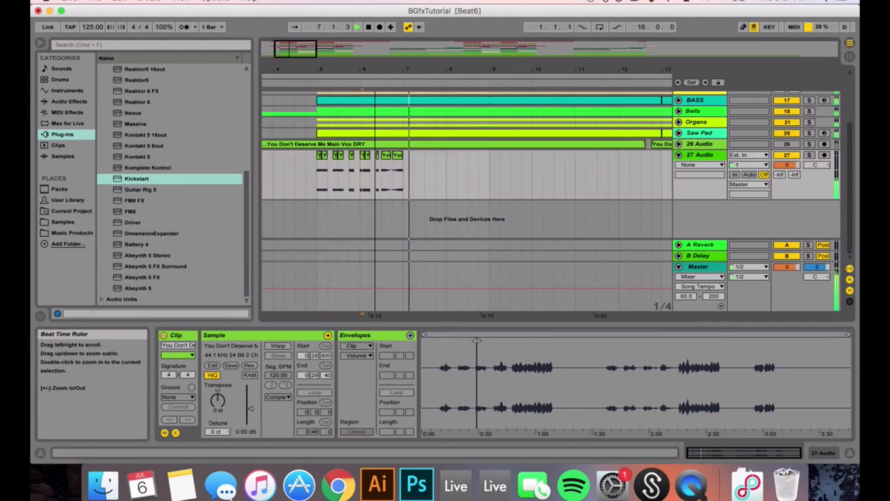
key("space")
Consolidate the vocal slices from 5.1.1 to 7.1.1 into one clip and loop it out to 29.1.1
left_click_drag(403, 184, 314, 183)
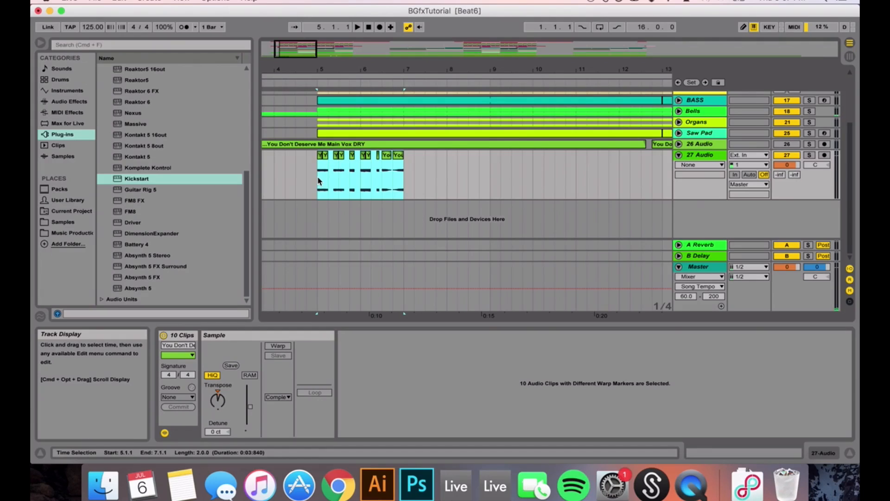
key("super+j")
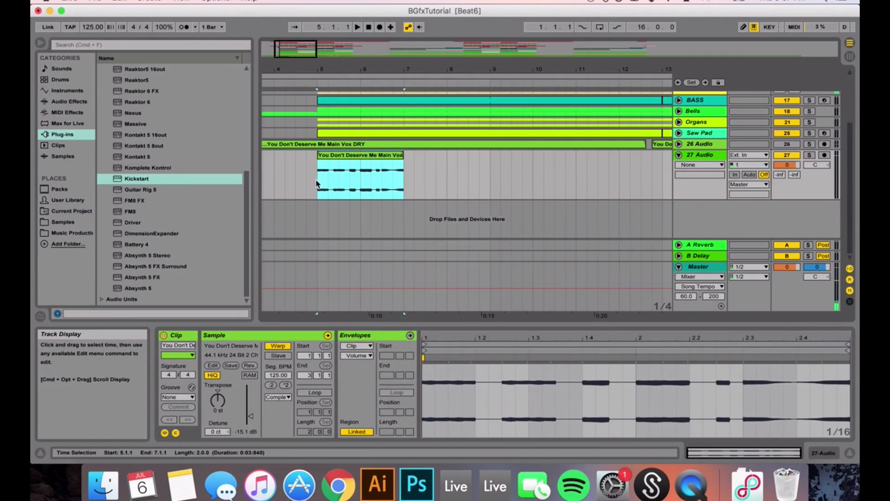
left_click(308, 392)
left_click_drag(337, 70, 337, 29)
left_click_drag(305, 154, 469, 171)
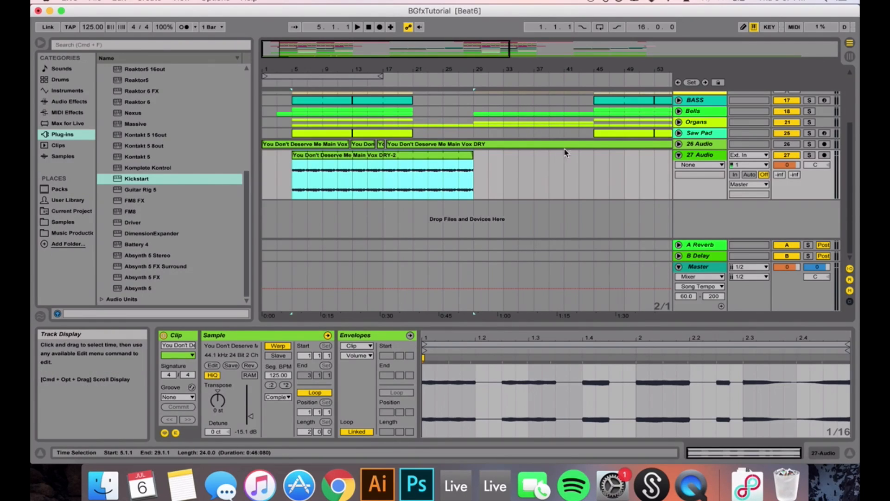
Load the Driver plug-in on 27 Audio and set its distortion to 10.0
left_click(695, 159)
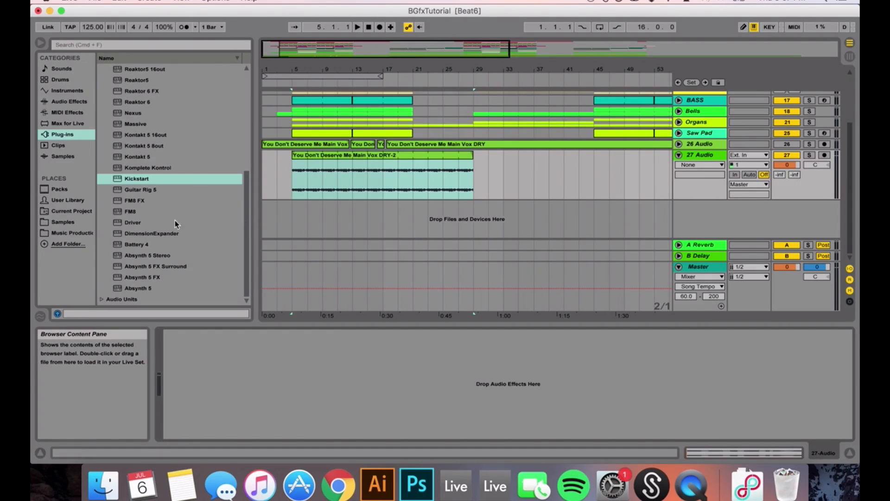
left_click(137, 225)
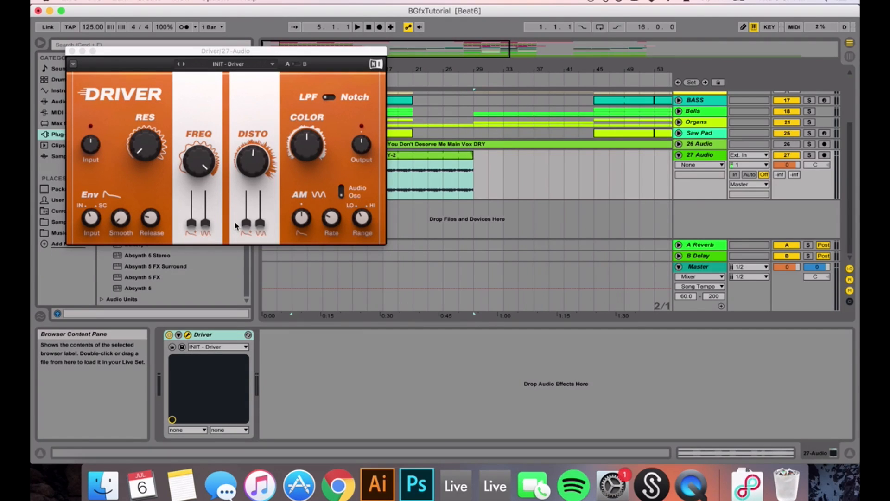
left_click_drag(253, 160, 252, 135)
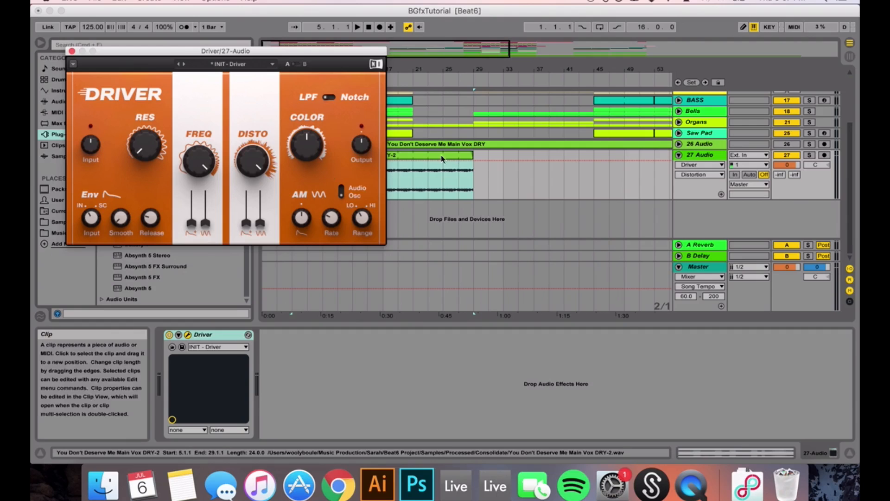
Set Driver's frequency to 262 Hz and color to 6.6 with some added resonance while playing the beat
left_click(394, 172)
key("space")
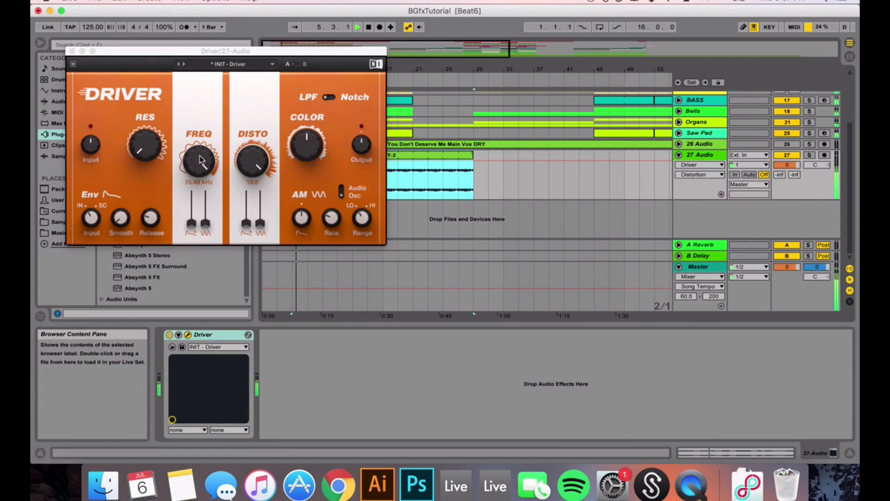
left_click_drag(199, 160, 148, 153)
left_click_drag(311, 125, 310, 110)
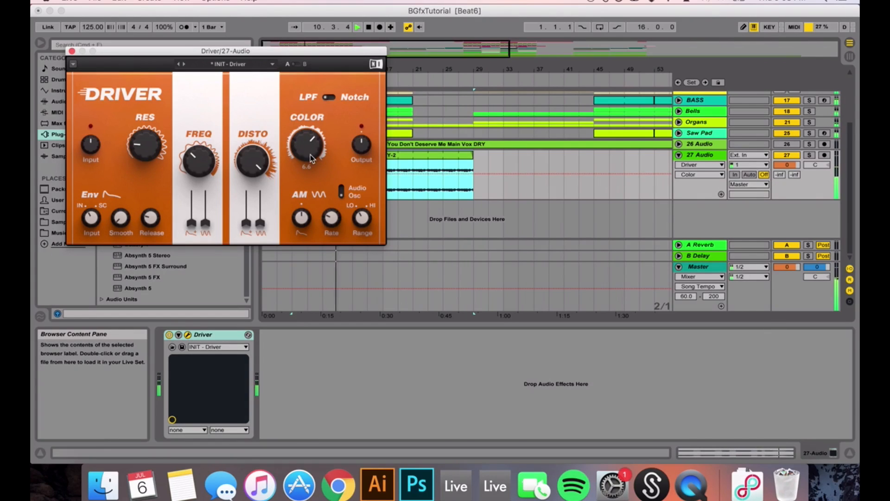
left_click_drag(202, 161, 201, 166)
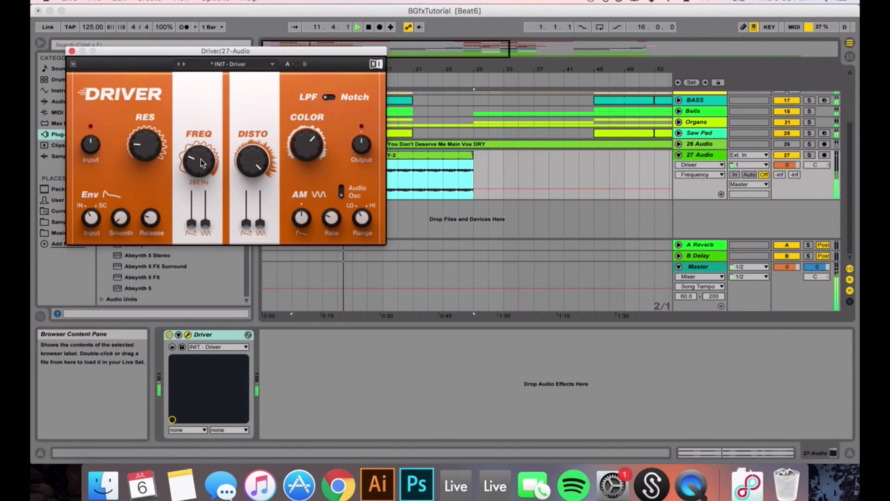
left_click(71, 51)
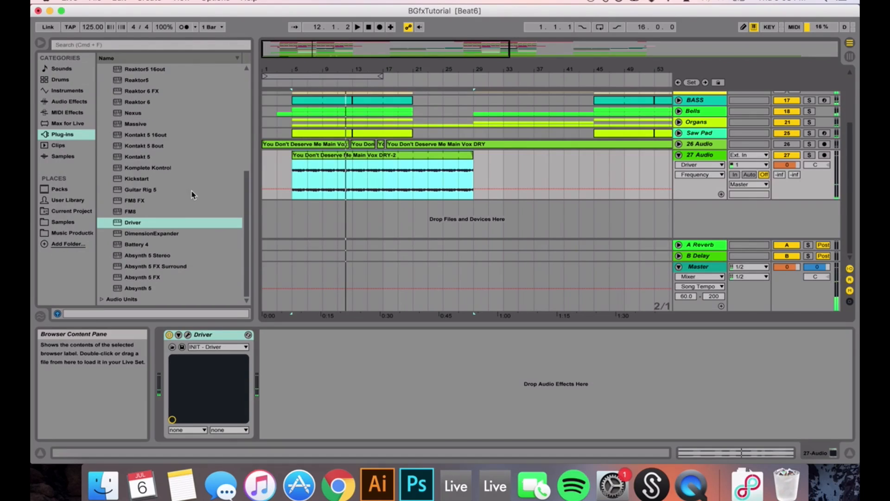
Add Redux after Driver on 27 Audio and turn on bit reduction at 12
left_click(65, 101)
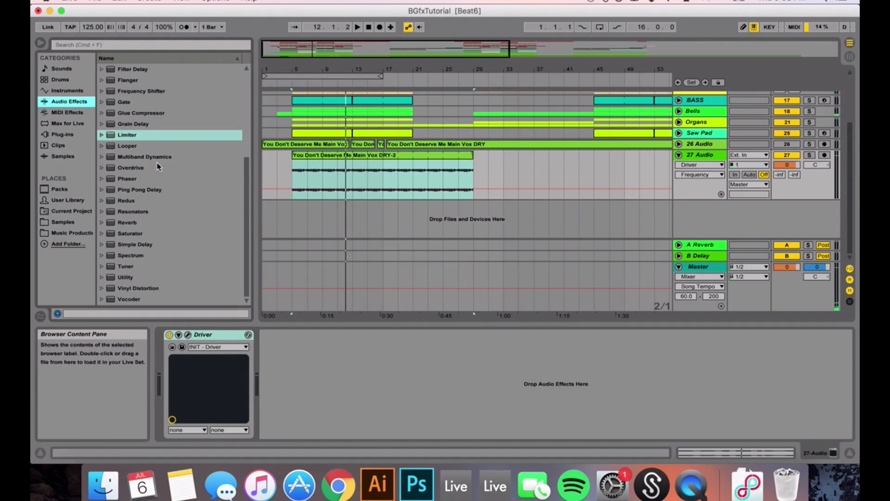
double_click(123, 202)
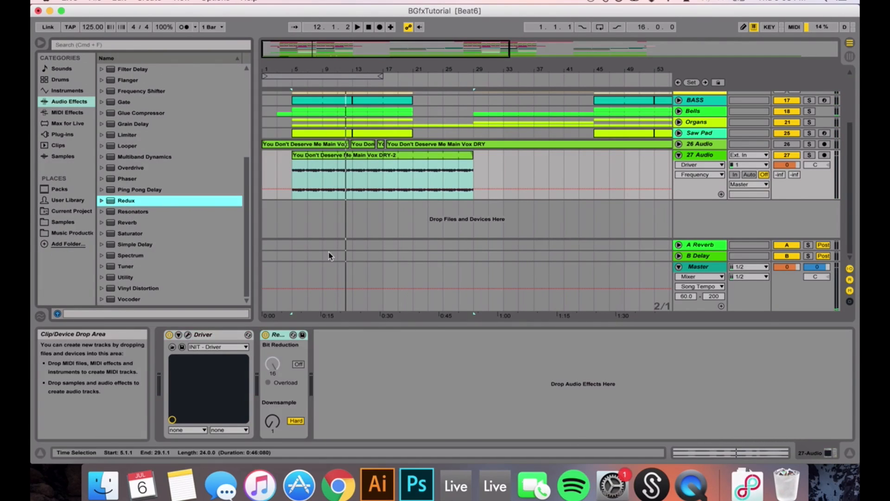
left_click(297, 365)
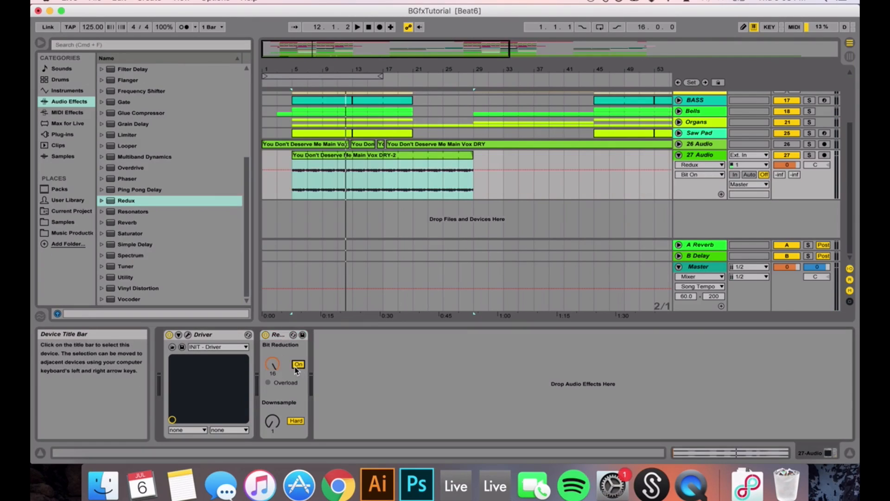
left_click_drag(271, 366, 272, 388)
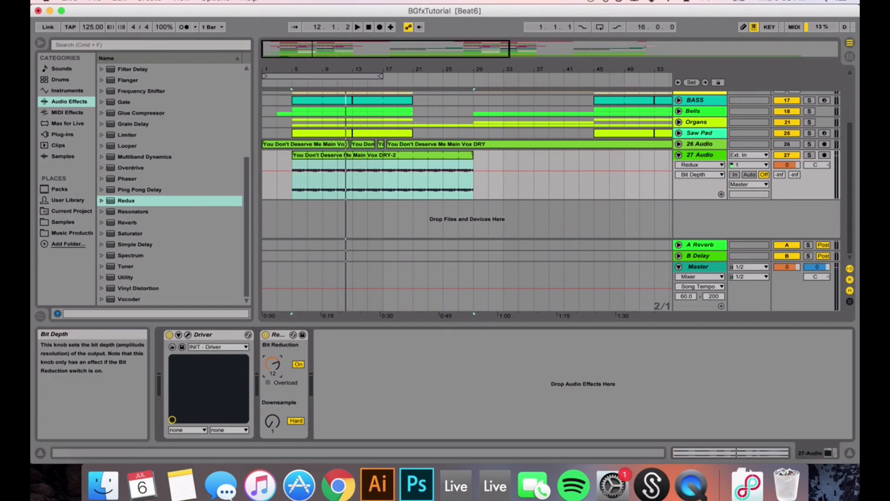
Solo 27 Audio during playback from 5.1.1 and audition Redux with its bit depth at 12
key("space")
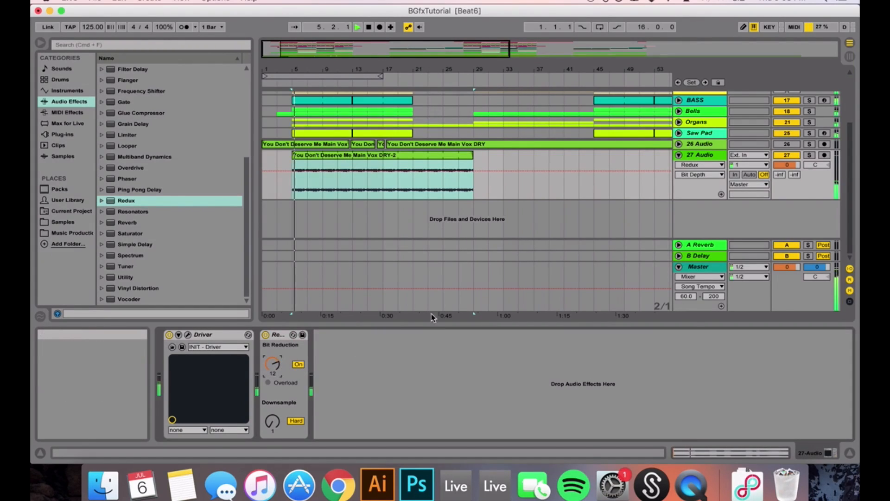
left_click(809, 155)
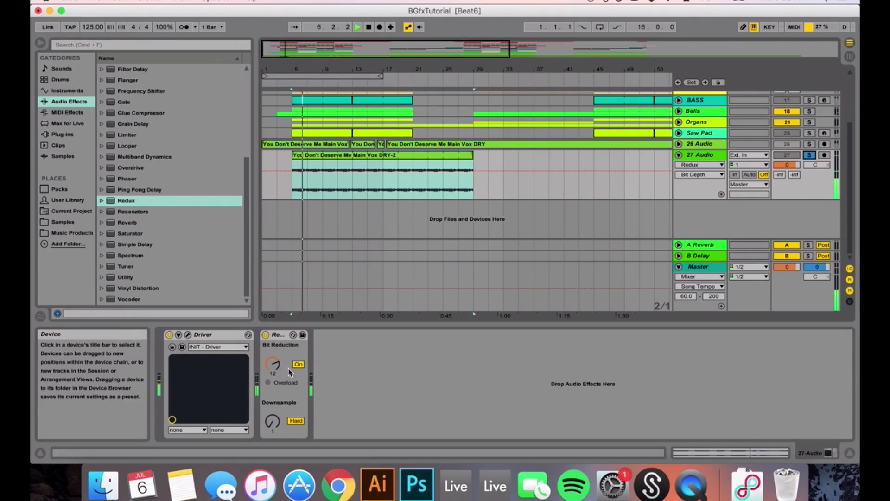
left_click_drag(272, 364, 272, 364)
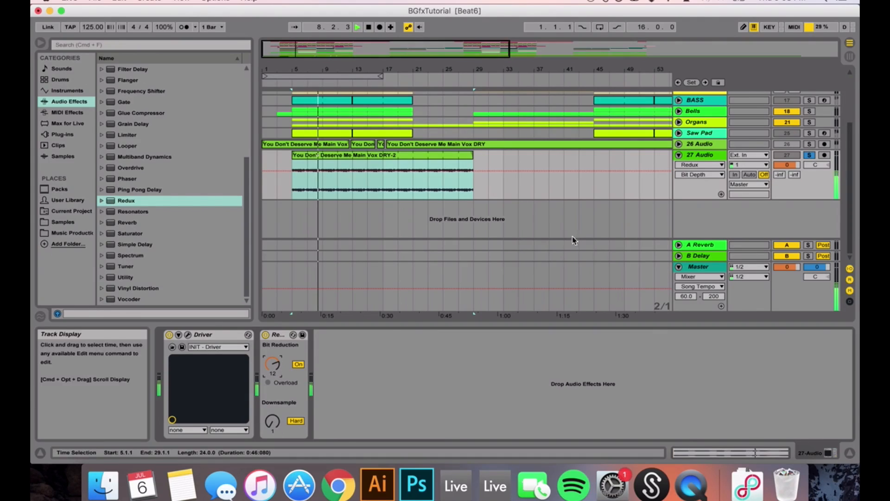
Compare 27 Audio with and without solo during playback, and add Chorus after Redux on that track
left_click(809, 155)
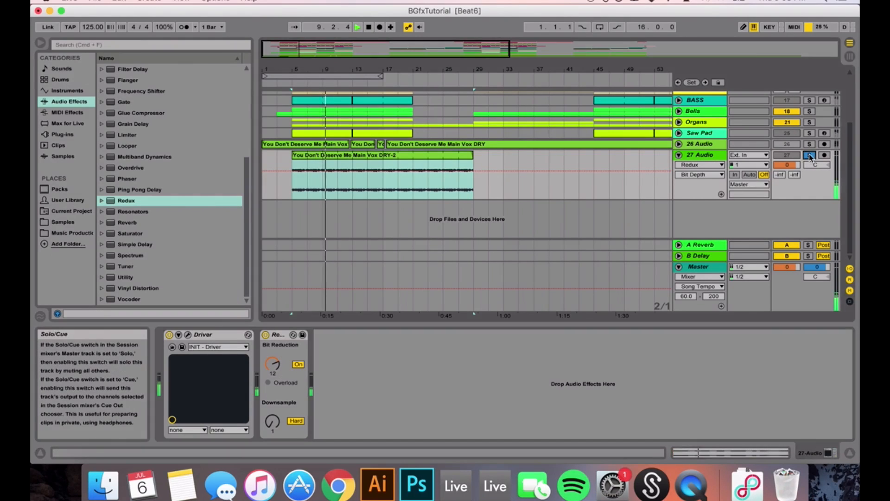
left_click(809, 156)
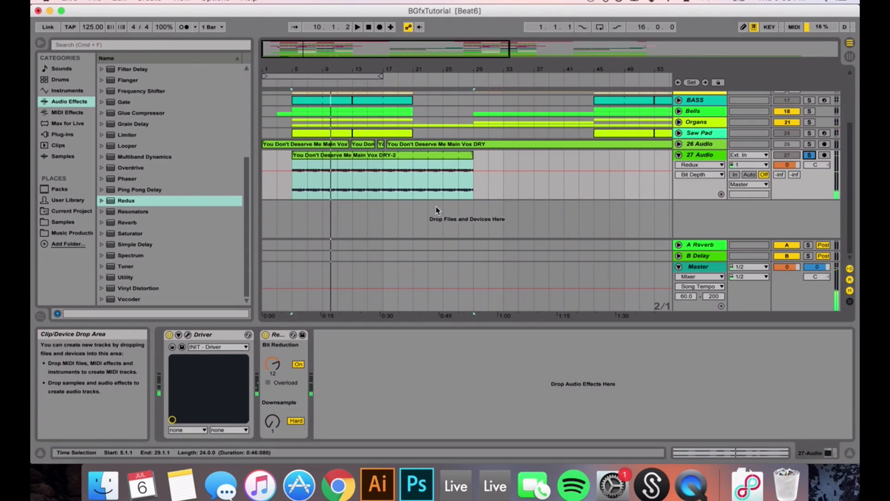
scroll(244, 171, "up", 8)
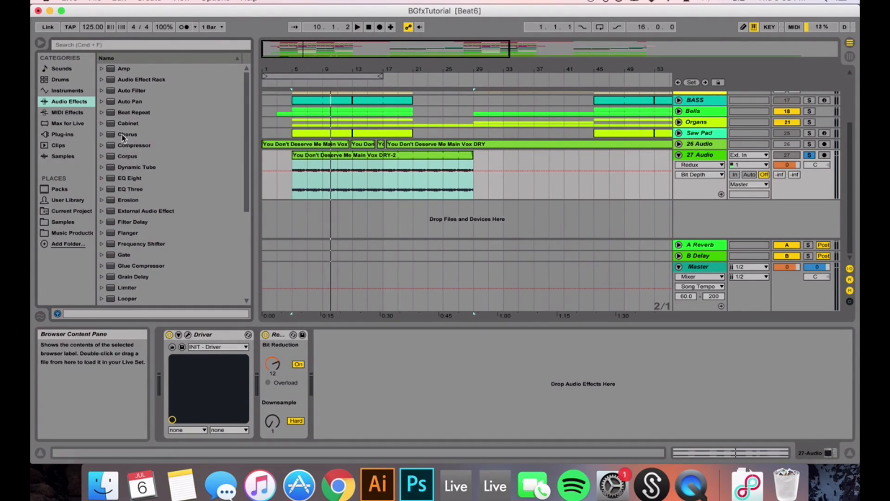
double_click(124, 134)
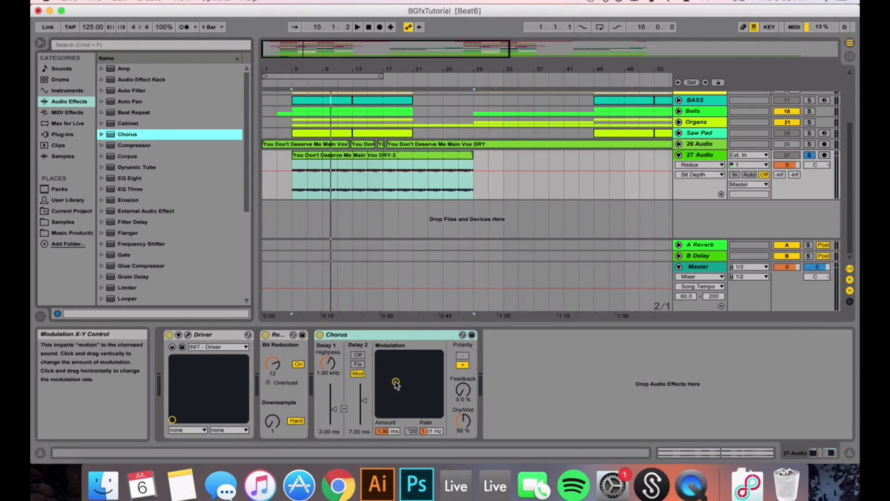
Set Chorus to 100% dry/wet with modulation amount about 1.62 ms and rate about 0.76 Hz while playing the soloed vocal
key("space")
mouse_move(396, 385)
left_mouse_down()
mouse_move(414, 382)
mouse_move(392, 370)
mouse_move(394, 380)
left_mouse_up()
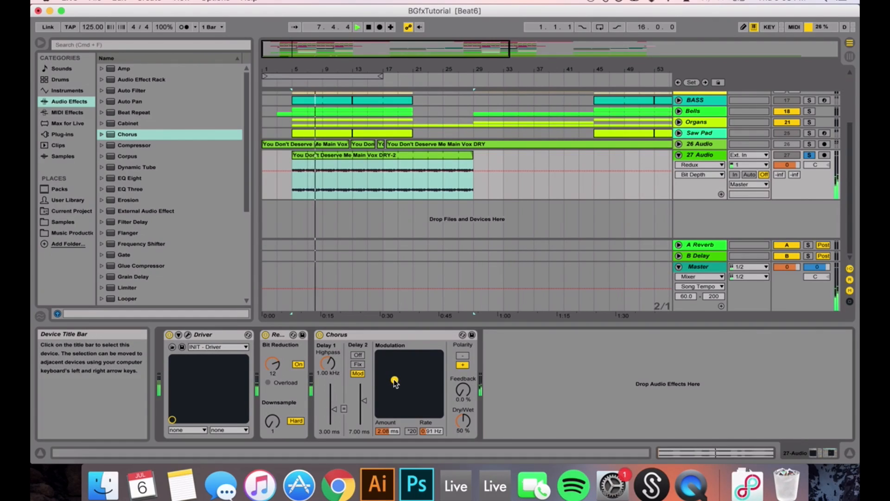
left_click_drag(462, 420, 462, 411)
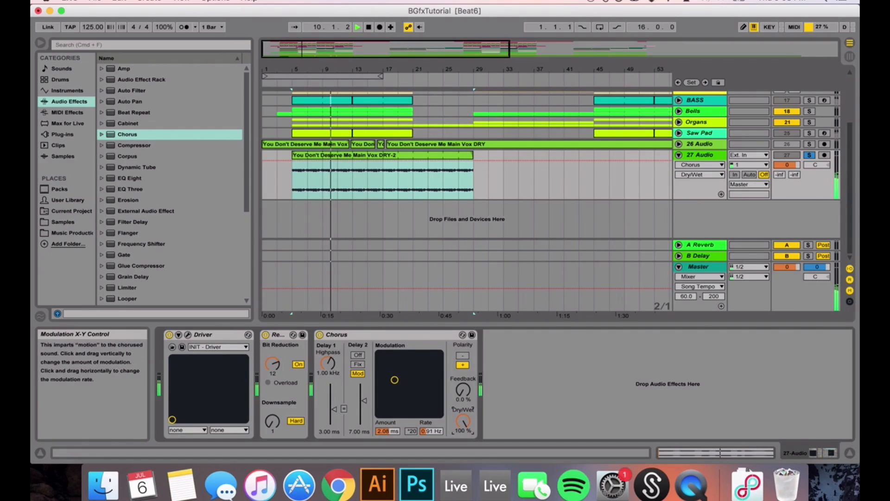
mouse_move(395, 379)
left_mouse_down()
mouse_move(437, 365)
mouse_move(415, 363)
mouse_move(415, 371)
mouse_move(393, 379)
left_mouse_up()
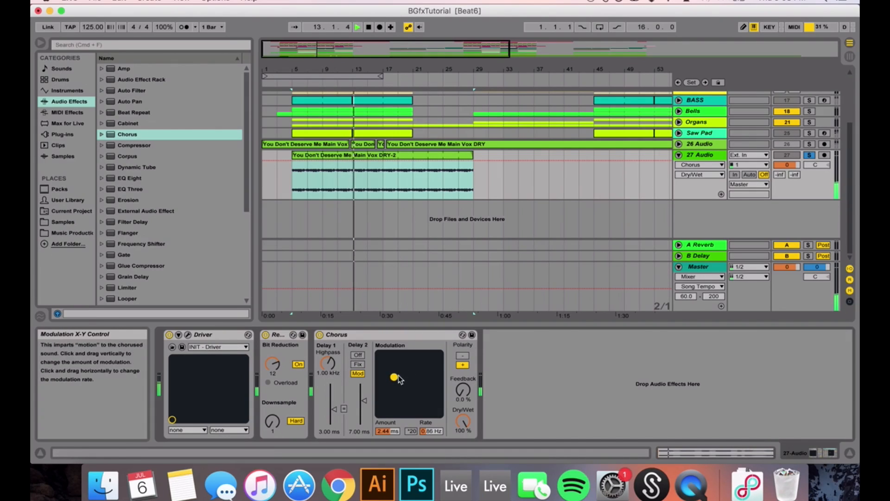
left_click_drag(399, 380, 397, 386)
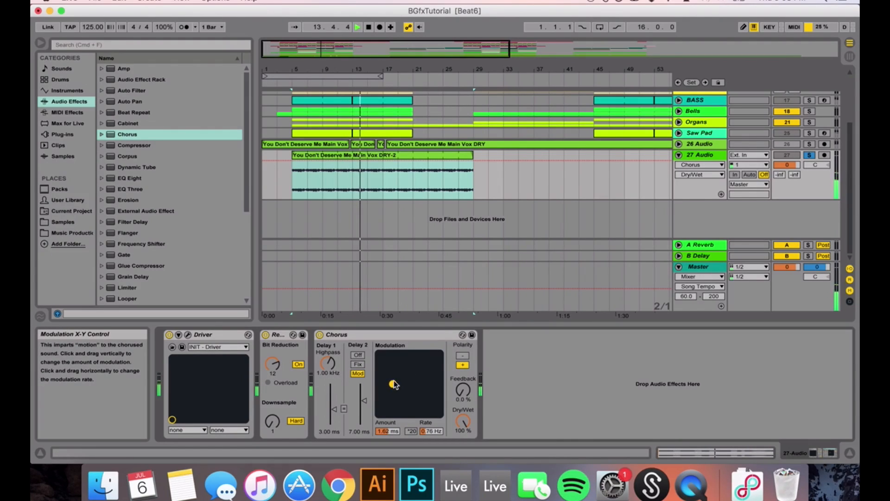
Collapse the Redux, Chorus and Driver devices in 27 Audio's effect chain
double_click(426, 342)
double_click(282, 334)
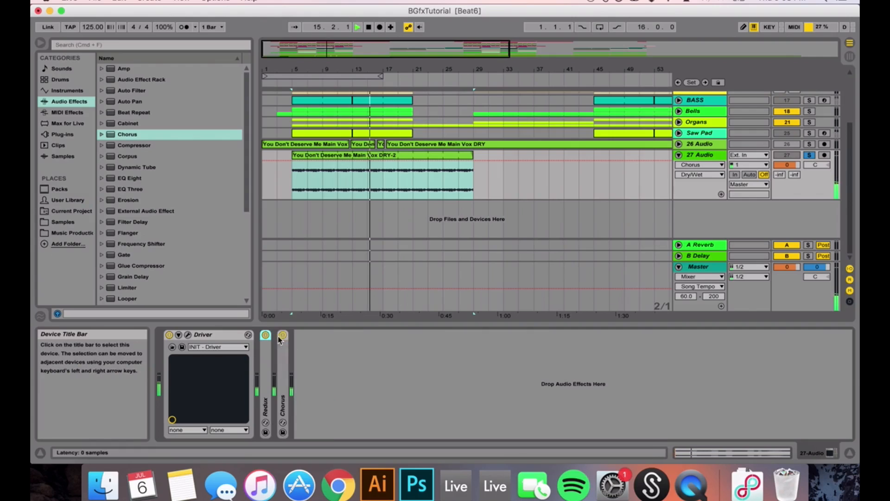
double_click(203, 335)
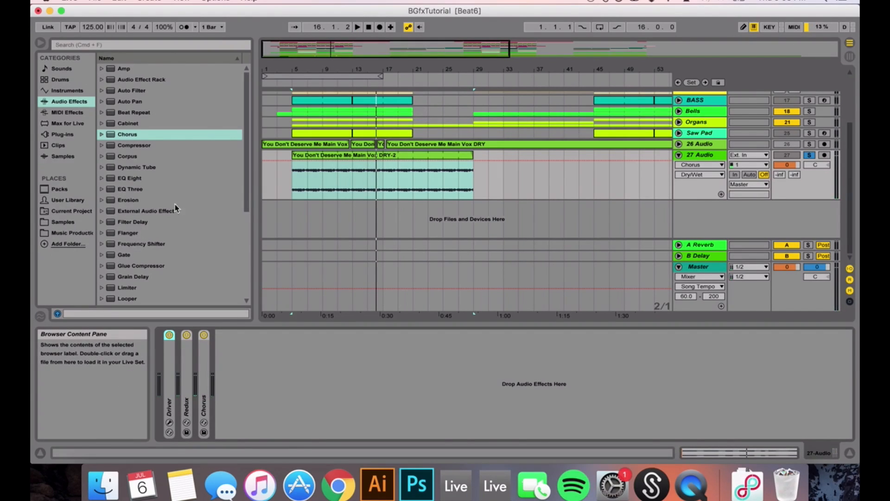
Add a Limiter after Chorus with 12.8 dB gain and a -19.9 dB ceiling, and audition the vocal
double_click(145, 288)
mouse_move(234, 361)
left_mouse_down()
mouse_move(234, 345)
mouse_move(264, 360)
mouse_move(264, 387)
mouse_move(240, 370)
left_mouse_up()
key("space")
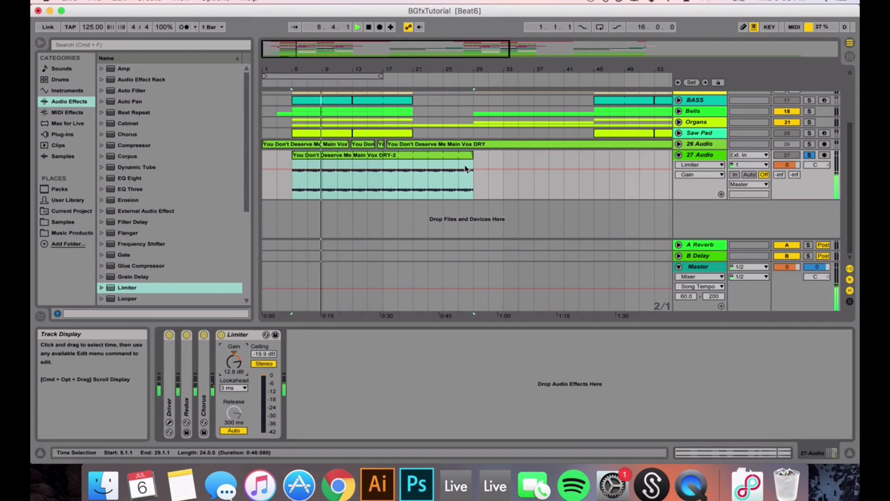
key("space")
Add Reverb after the Limiter with a 1.02 s decay time and 56% dry/wet, and audition the vocal
scroll(239, 200, "down", 5)
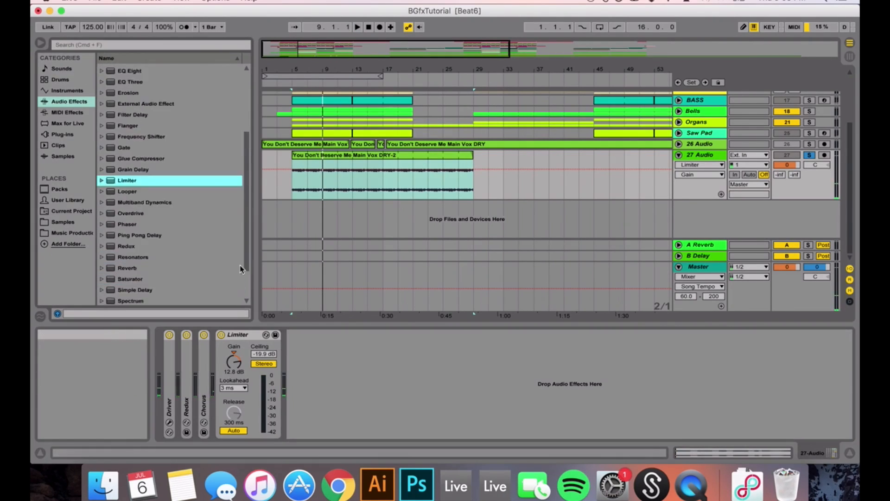
double_click(134, 223)
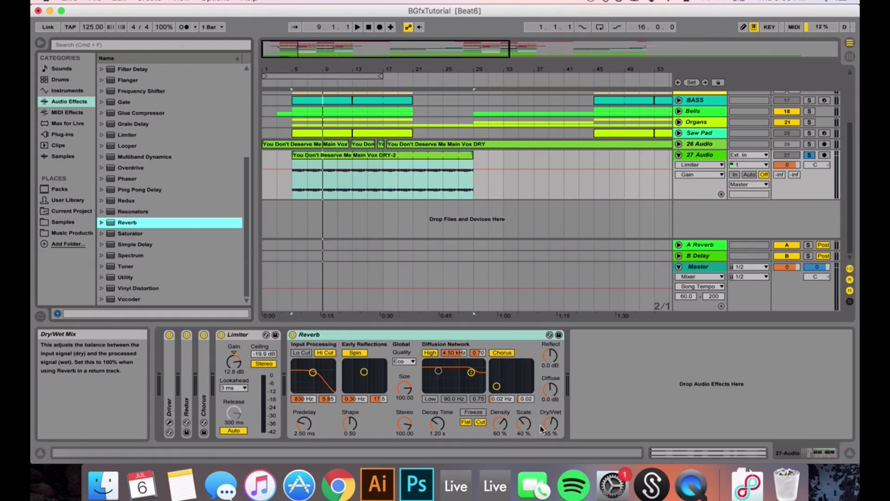
left_click_drag(437, 423, 437, 429)
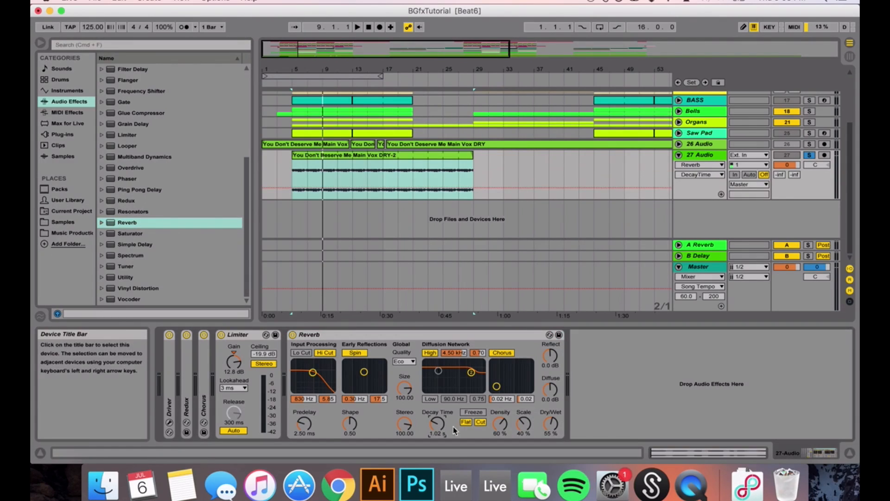
left_click_drag(551, 423, 551, 419)
key("space")
key("space")
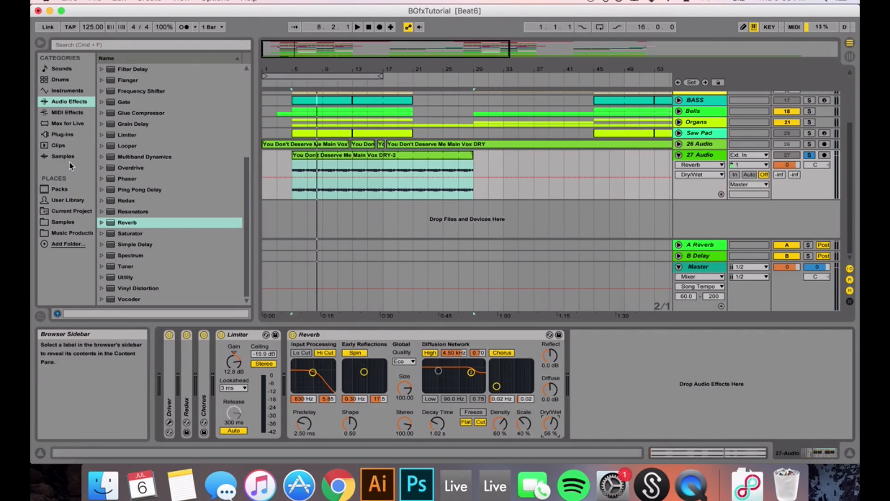
Load the Kickstart plug-in after Reverb on 27 Audio and collapse the Reverb device
left_click(56, 134)
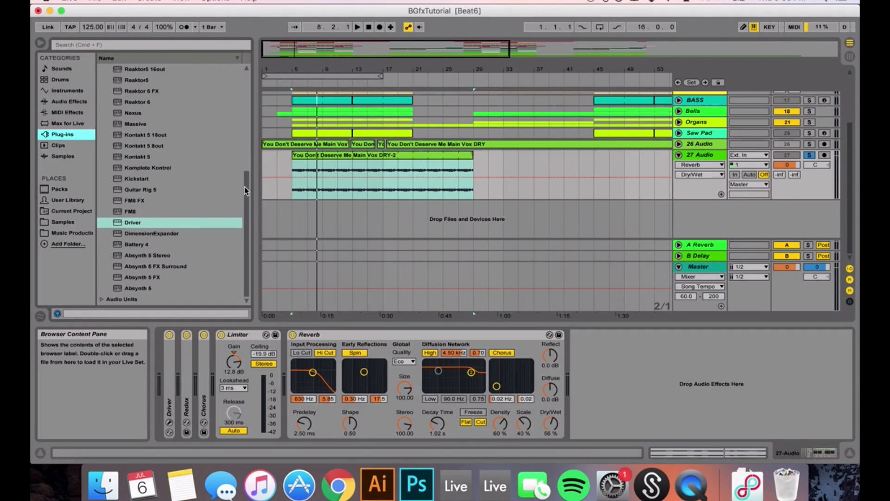
scroll(231, 181, "up", 2)
scroll(238, 189, "down", 2)
double_click(146, 178)
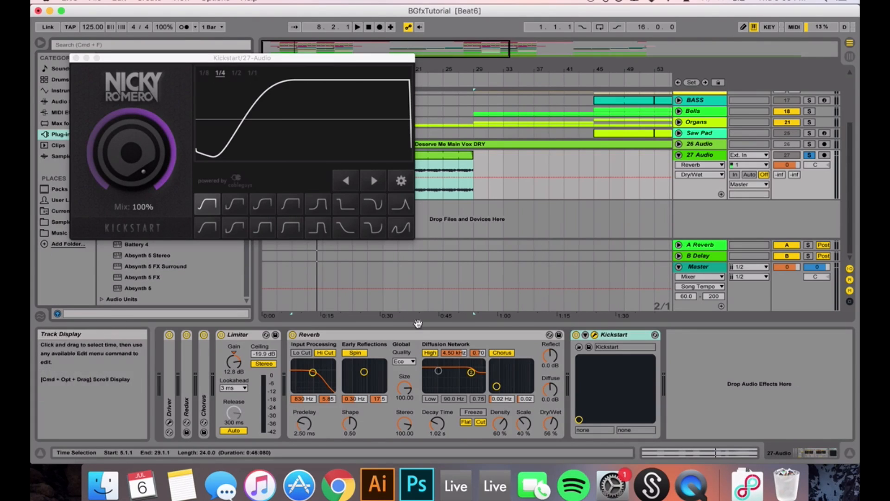
double_click(417, 335)
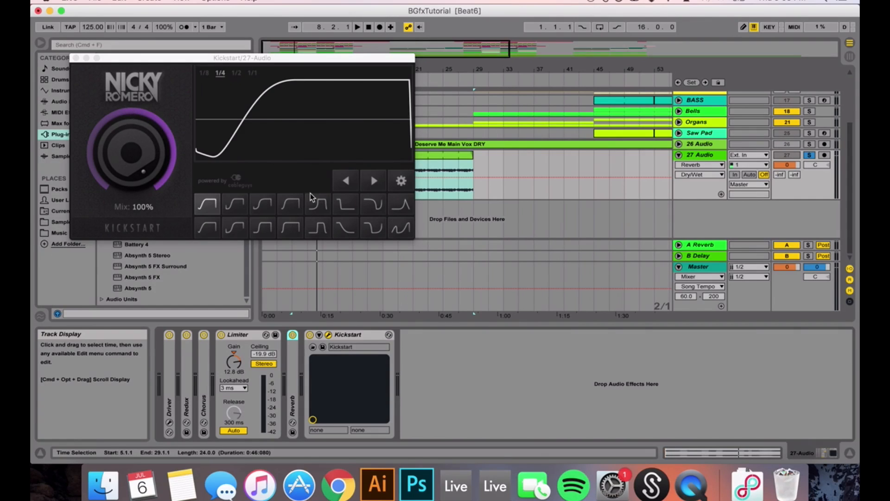
Unsolo 27 Audio, compare Kickstart curves during playback, choose the second curve of the upper row, and close the plug-in window
key("space")
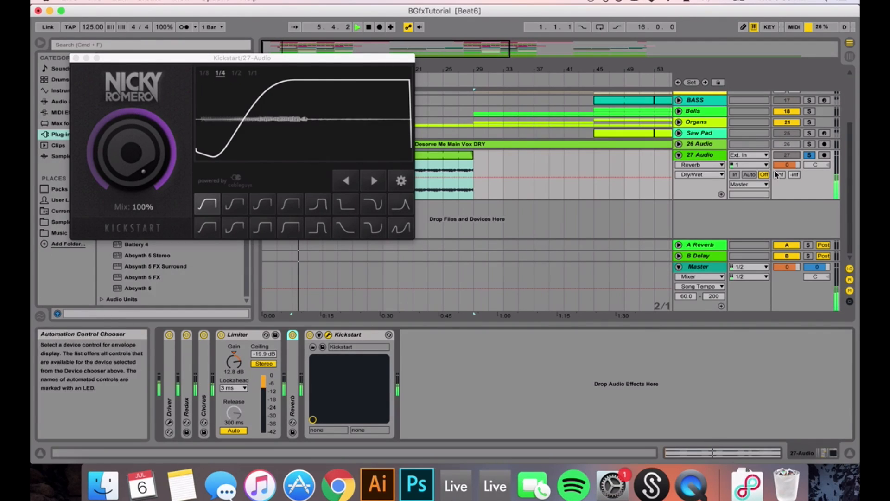
left_click(808, 157)
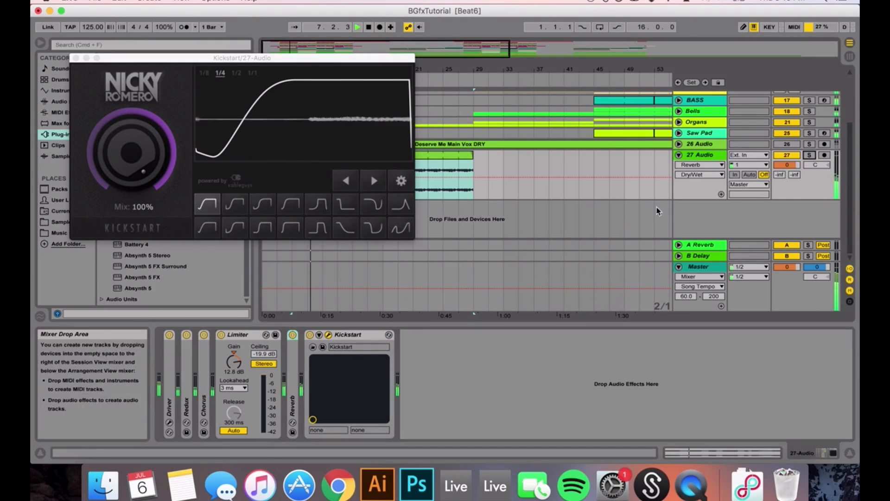
left_click(244, 210)
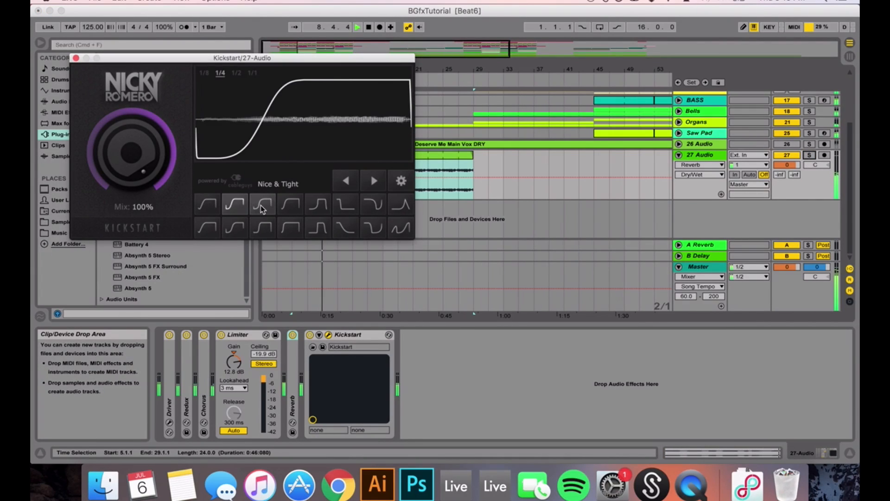
left_click(261, 208)
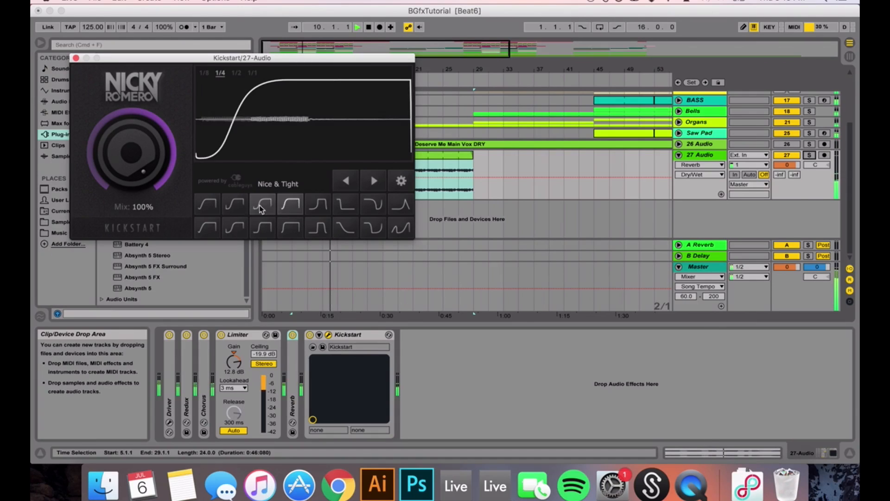
left_click(234, 204)
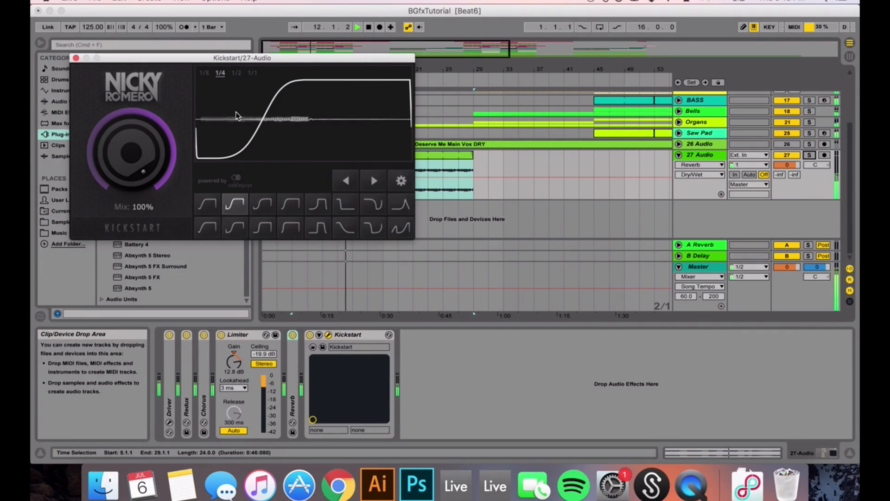
key("space")
left_click(75, 58)
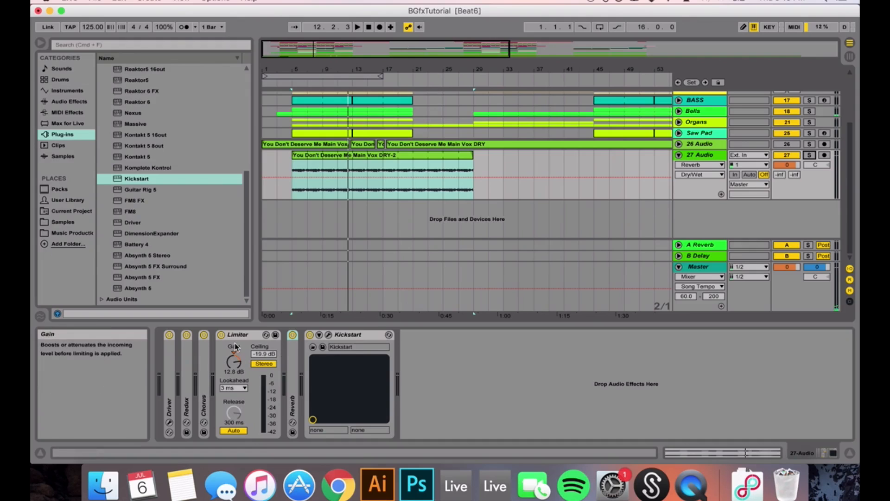
Raise the Limiter's gain to 13.8 dB and its ceiling to -11.6 dB, checking the level in the full mix
left_click_drag(237, 362, 264, 348)
key("space")
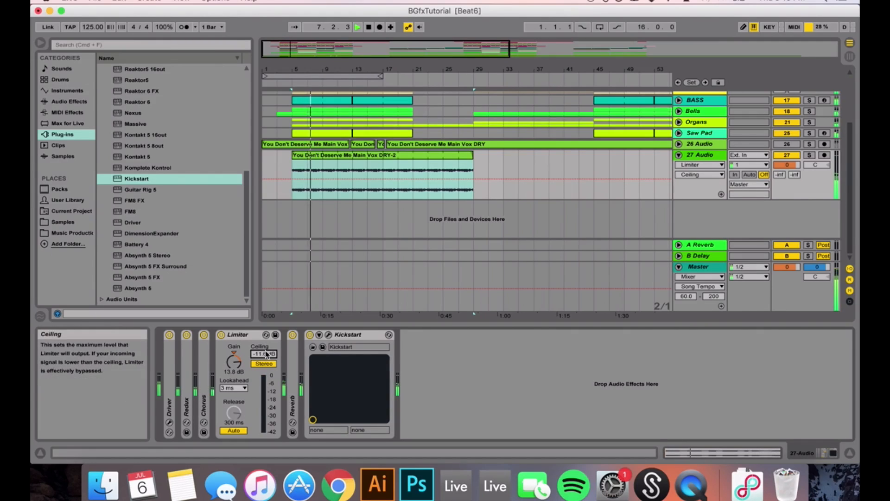
key("space")
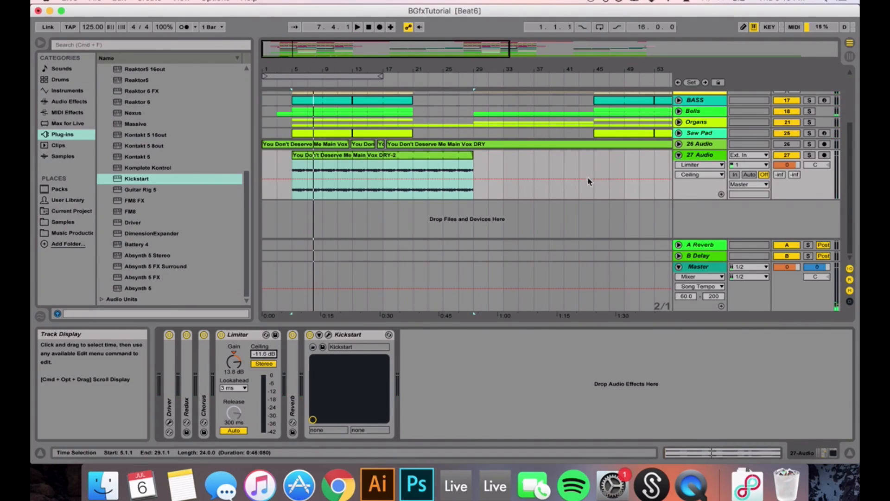
Automate 27 Audio's track volume to rise unevenly from bar 5 to bar 21 through intermediate breakpoints, dropping sharply at bar 21
left_click(786, 165)
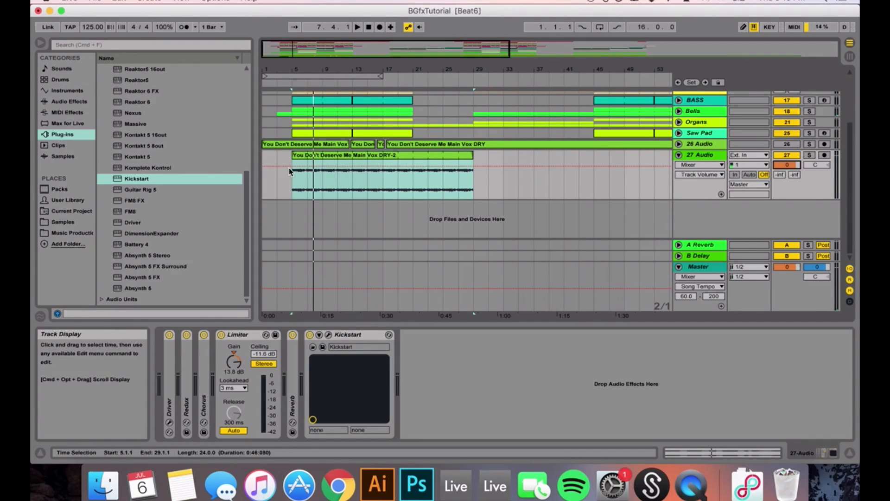
left_click_drag(289, 167, 289, 187)
left_click_drag(464, 187, 422, 184)
left_click(409, 83)
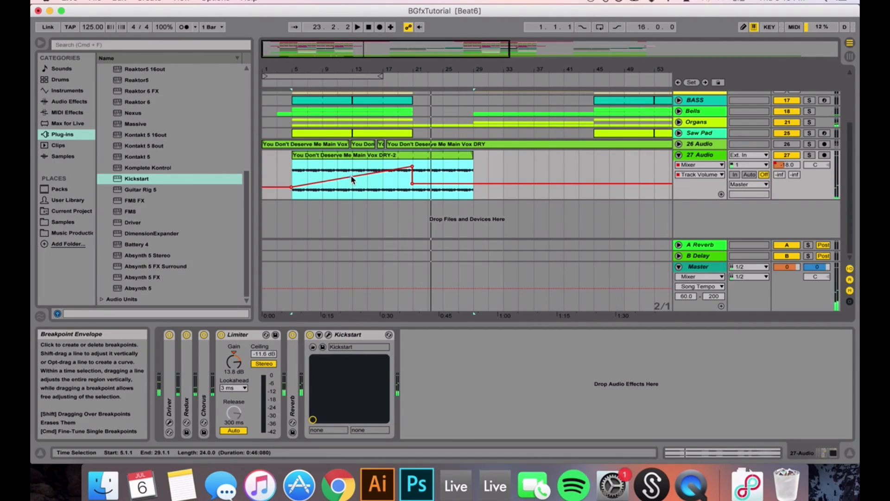
left_click_drag(352, 179, 345, 187)
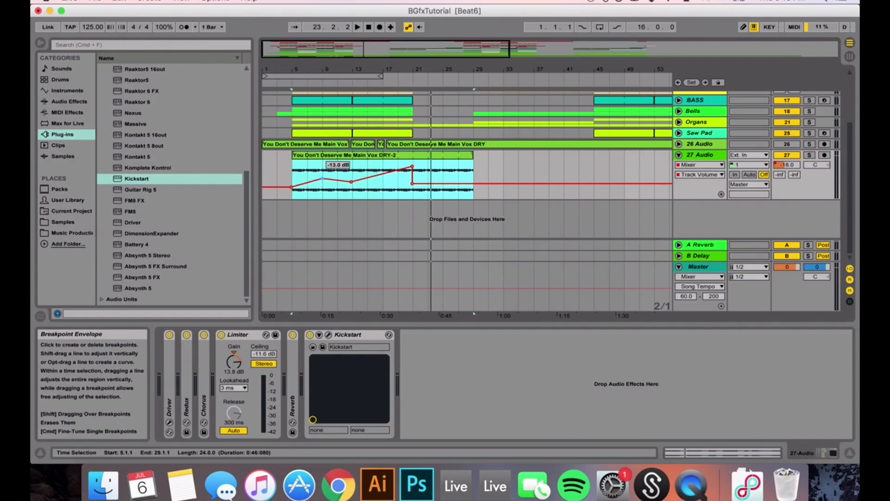
left_click(367, 178)
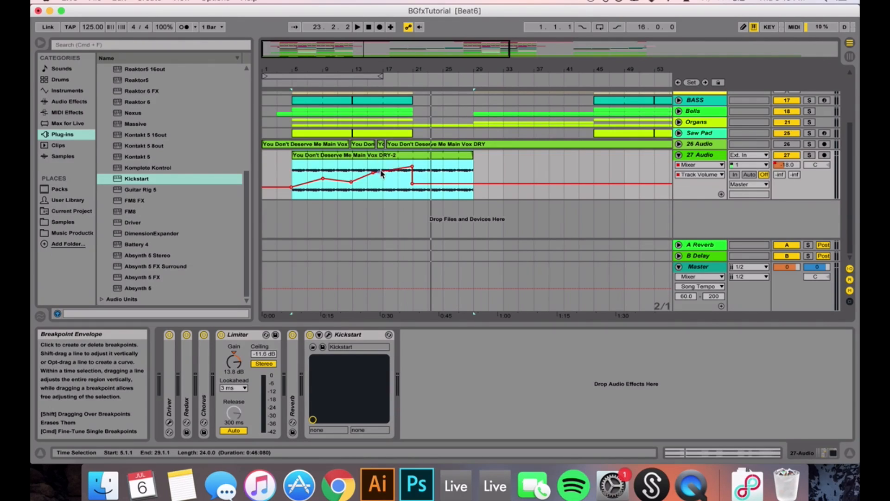
Play the arrangement from 5.1.1 and extend the volume automation with a fade from bar 21 to -inf dB just past the clip's end
left_click(291, 175)
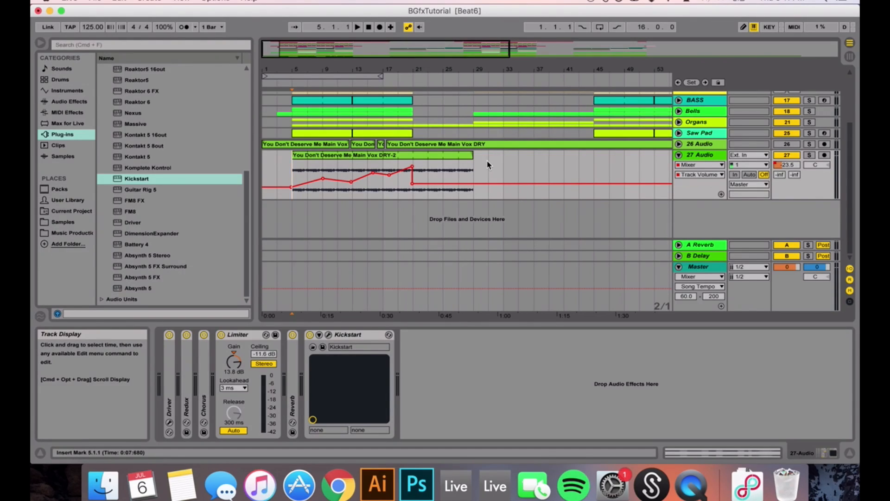
key("space")
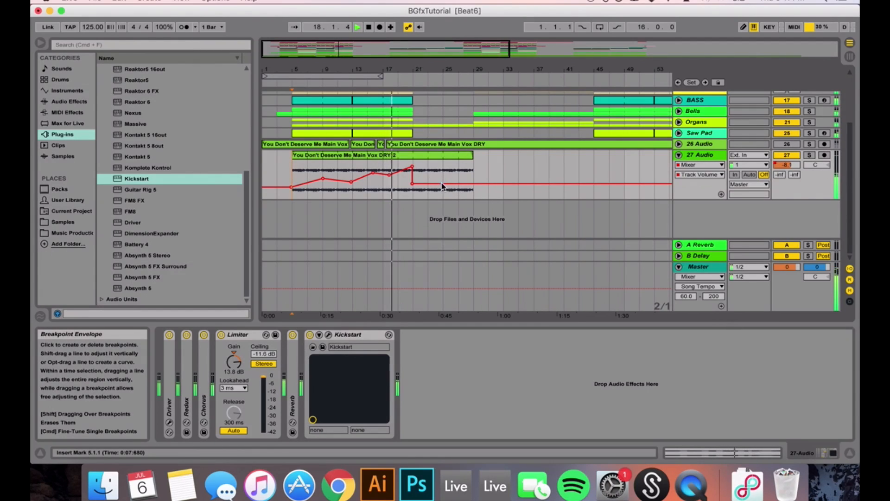
left_click_drag(442, 186, 490, 198)
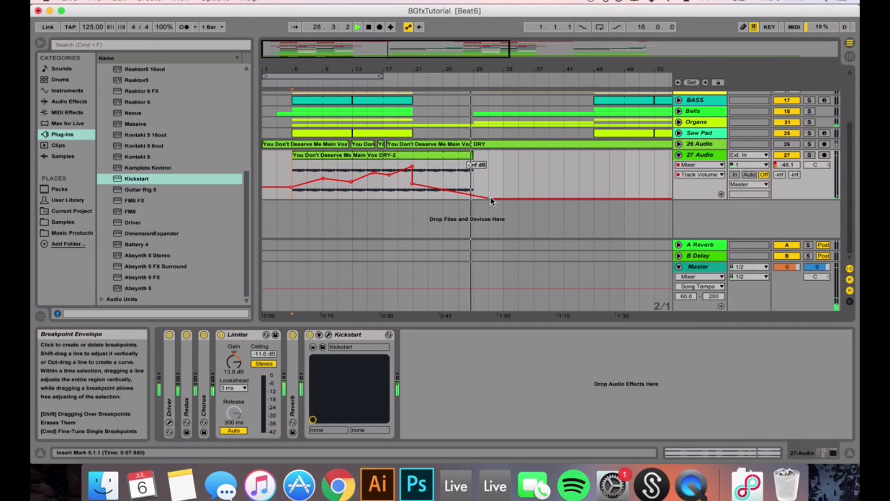
key("space")
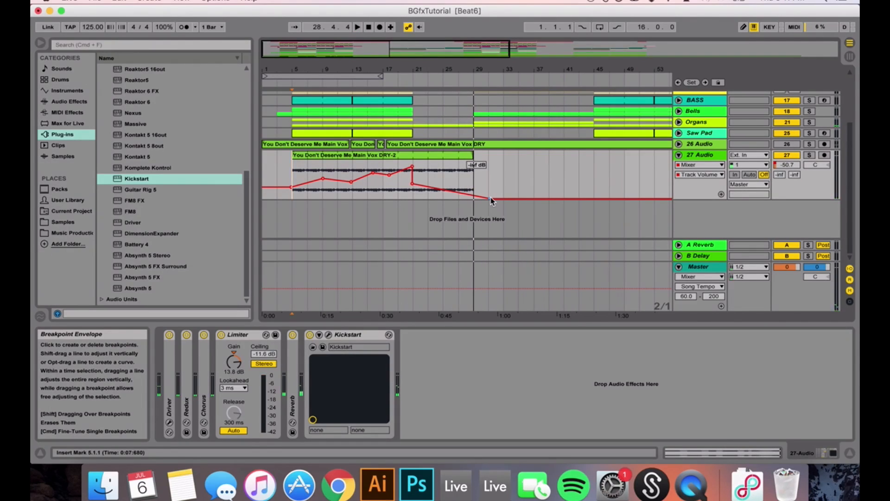